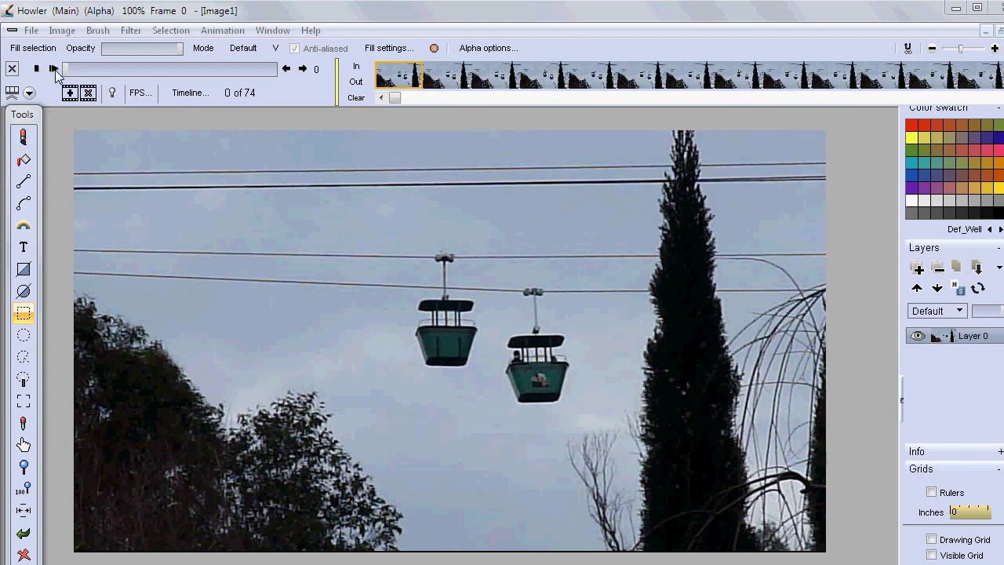
Step: Preview the original cable car animation and time-stretch it to 296 frames with frame blending
left_click(53, 69)
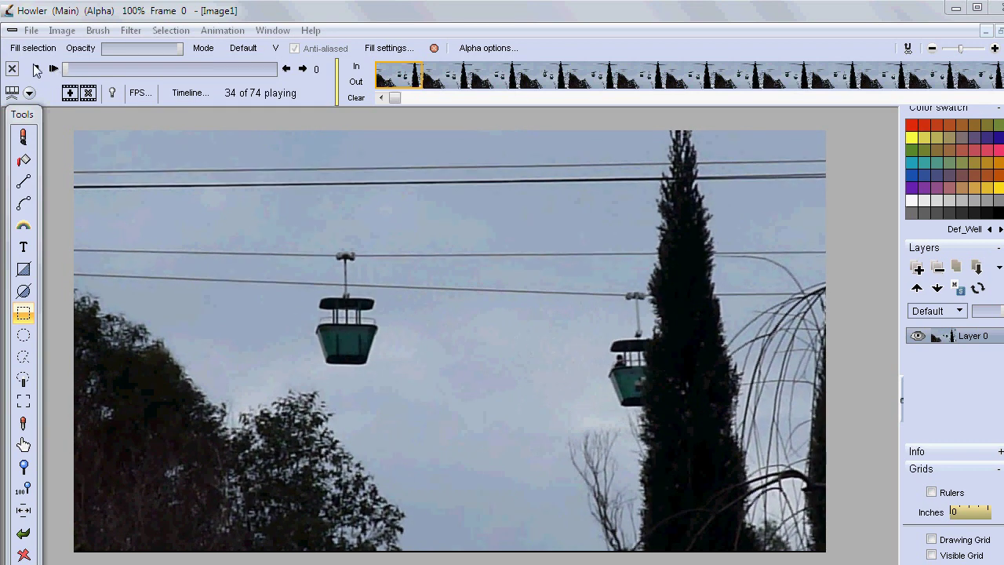
left_click(36, 69)
left_click(130, 29)
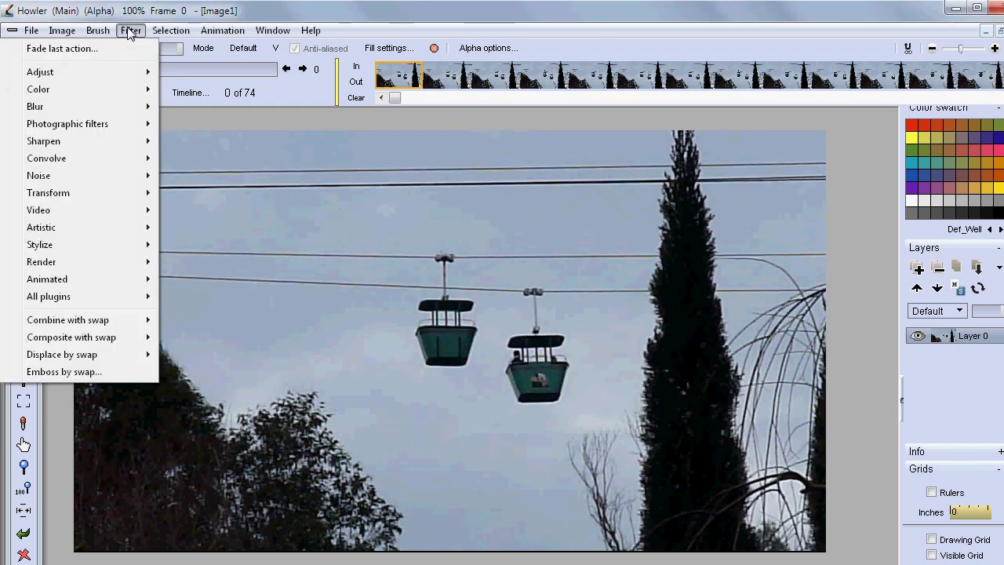
mouse_move(224, 31)
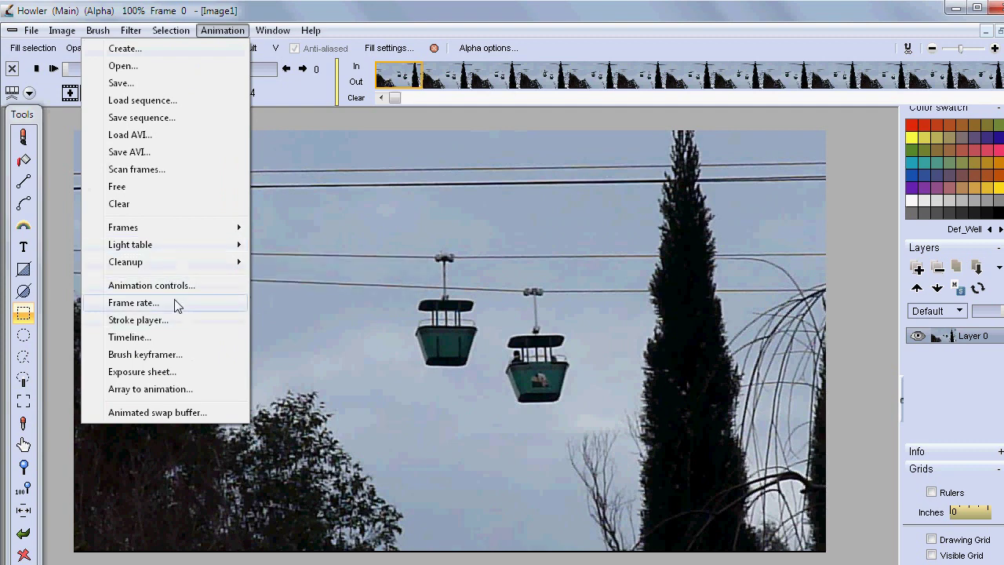
mouse_move(162, 229)
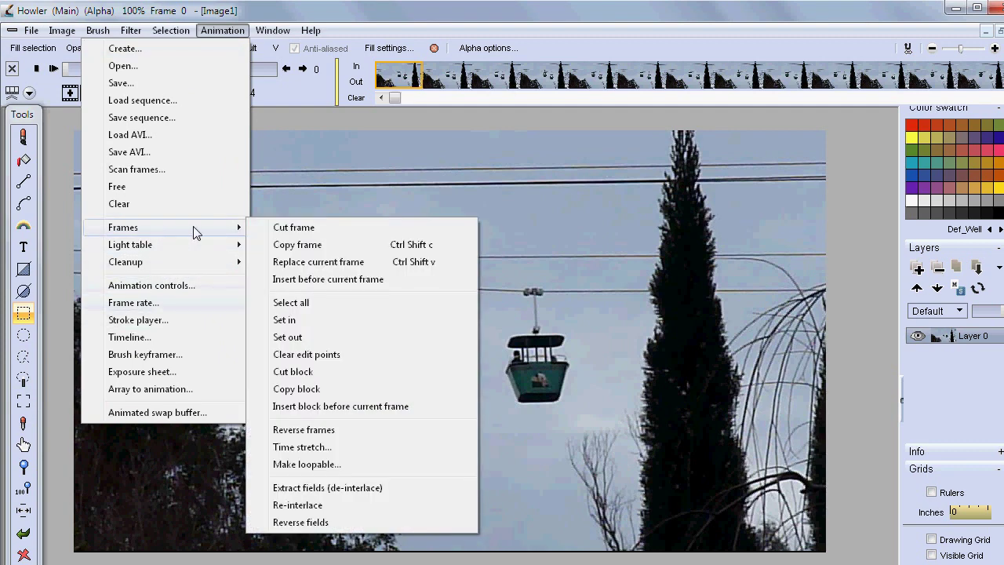
left_click(305, 447)
left_click(583, 161)
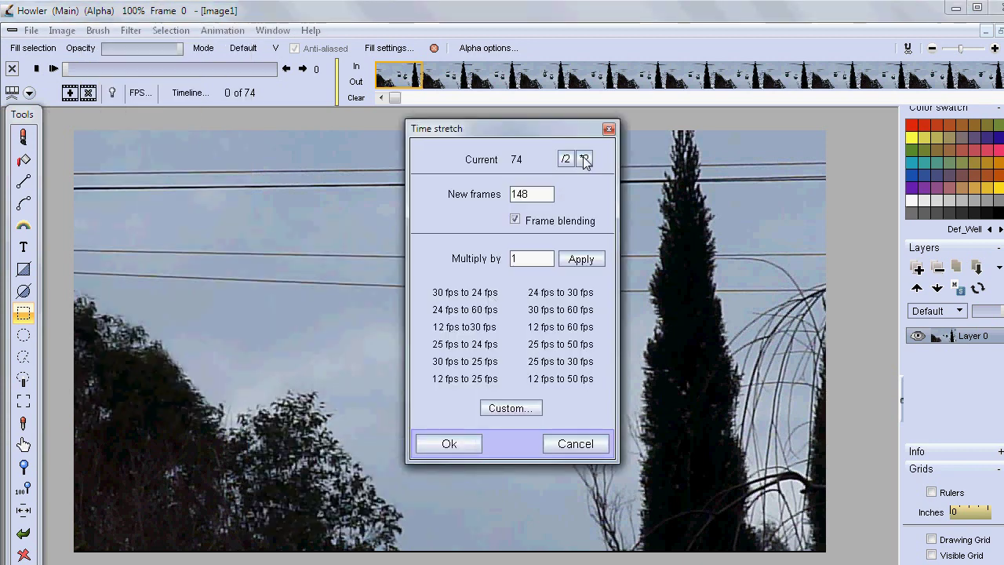
left_click(586, 160)
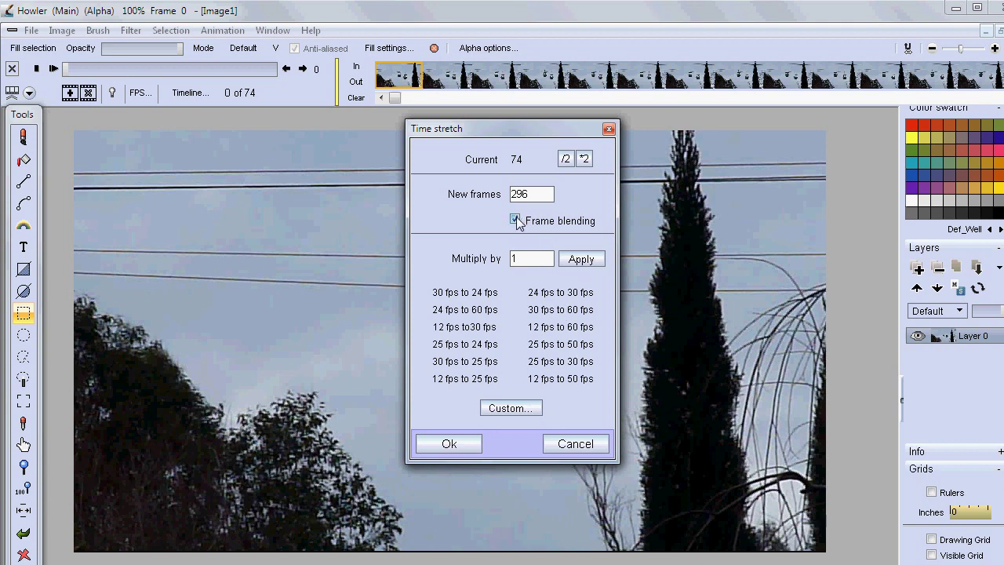
left_click(455, 444)
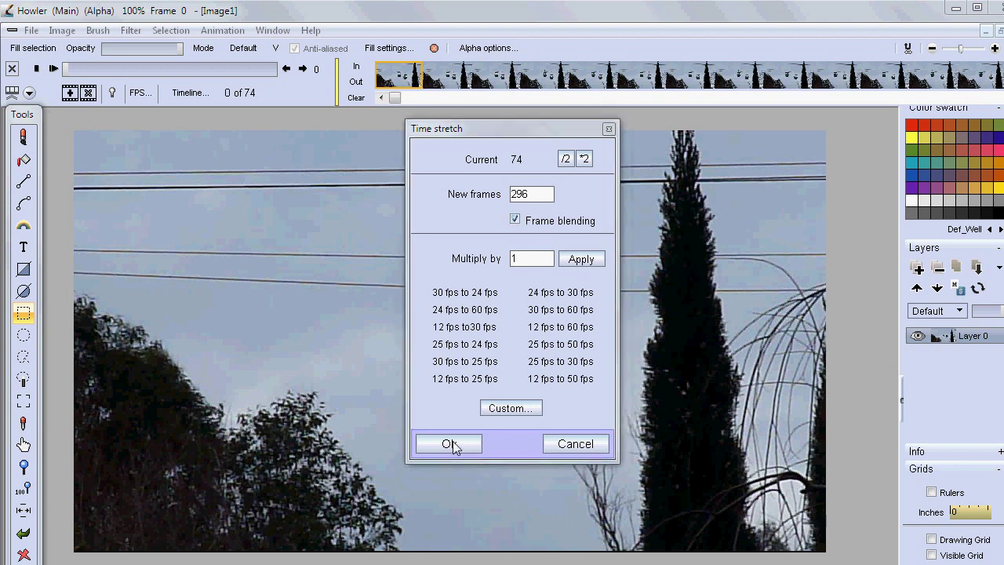
left_click(737, 398)
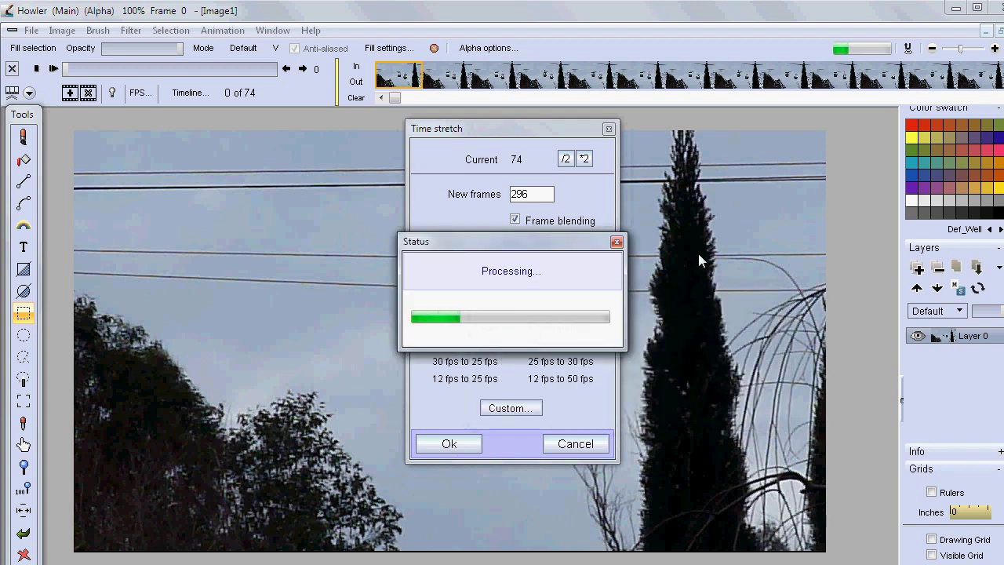
Step: Play the stretched animation, stop at frame 112 and examine the enlarged cable car frame by frame for blending artifacts
left_click(53, 68)
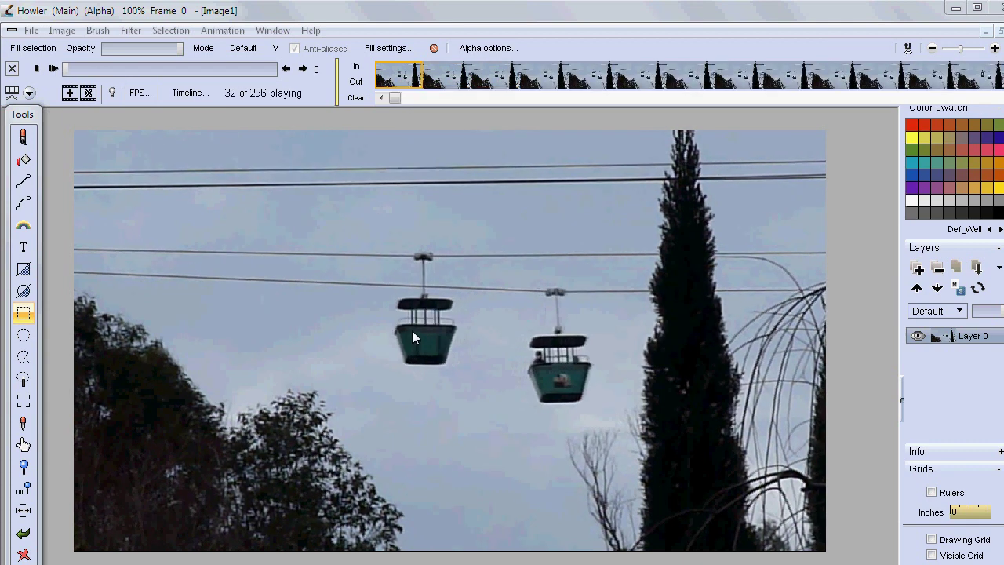
key("space")
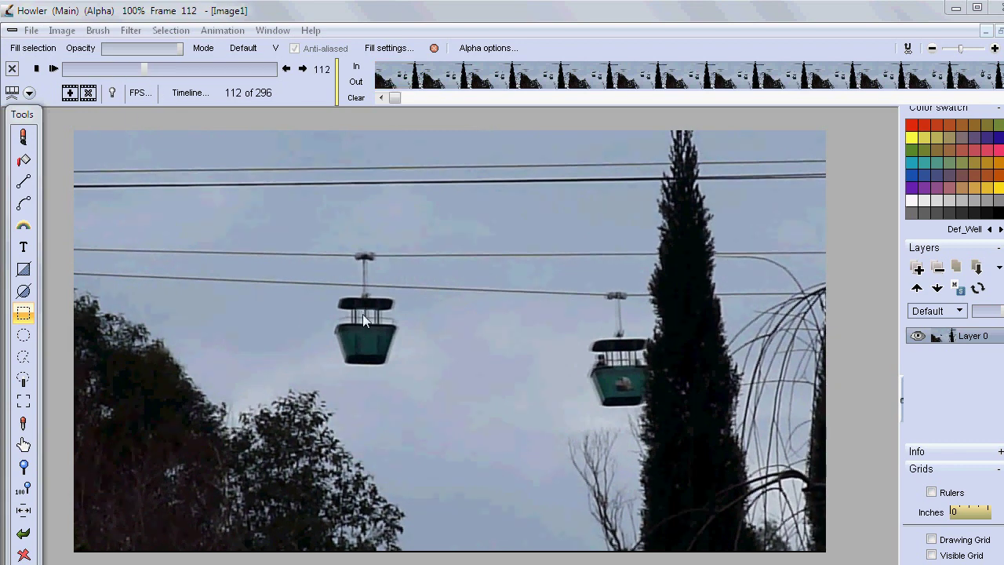
scroll(339, 323, "up", 5)
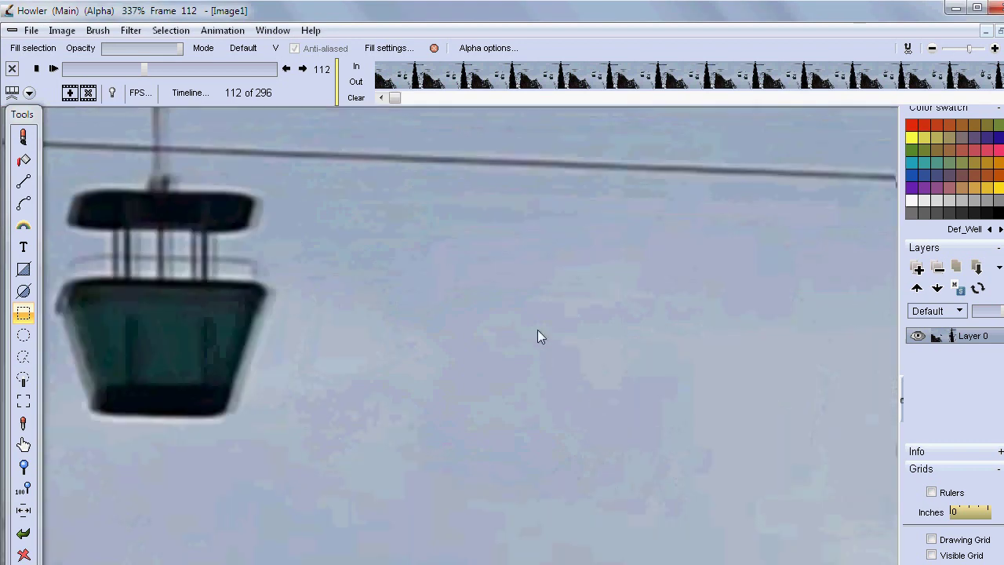
left_click(304, 69)
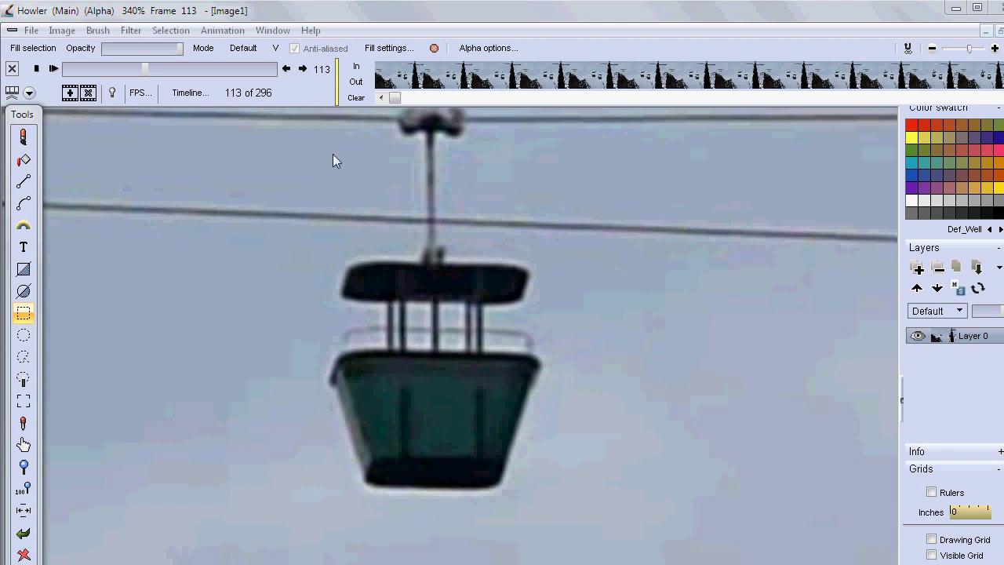
left_click(304, 70)
left_click(304, 69)
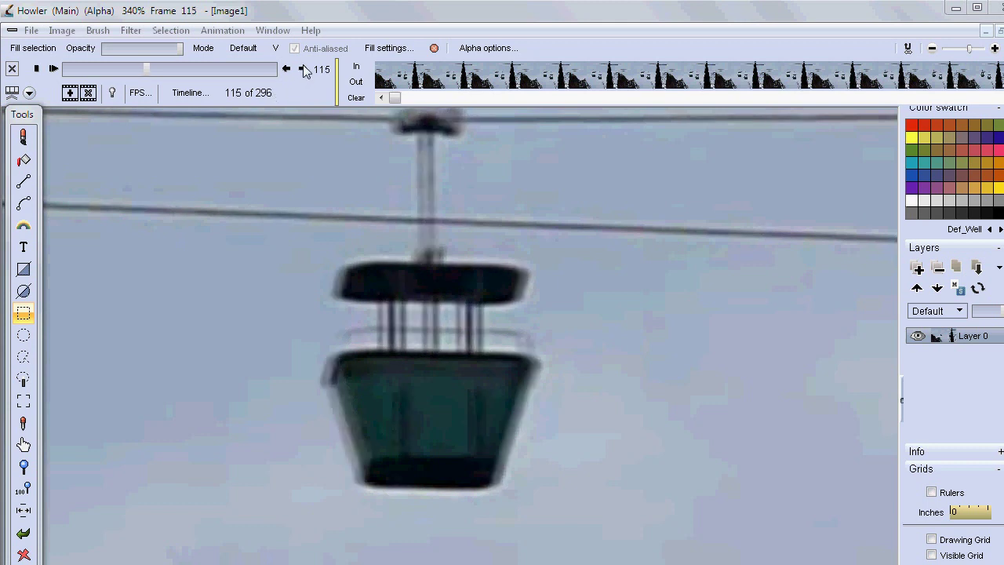
left_click(304, 70)
left_click(304, 70)
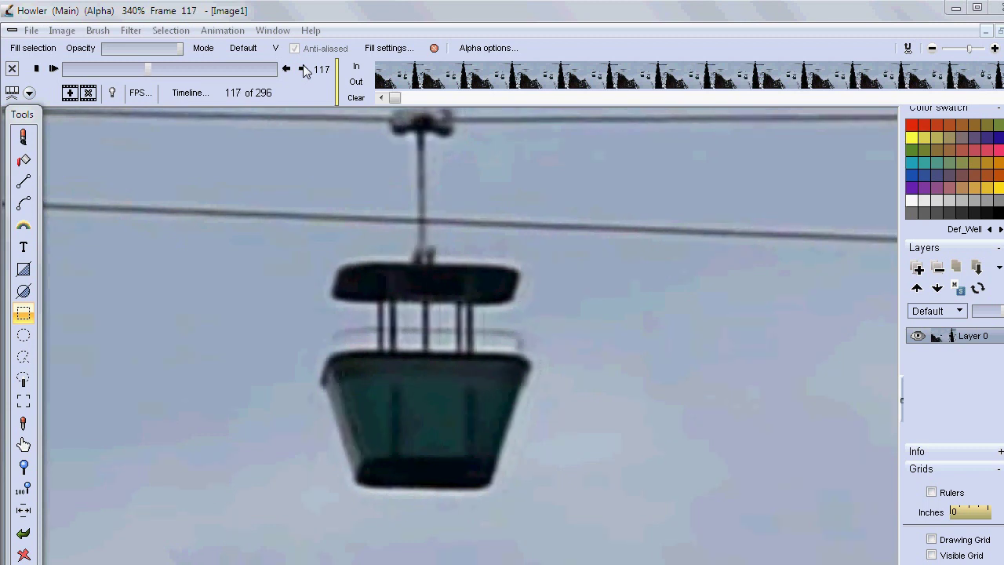
left_click(304, 70)
mouse_move(149, 75)
left_mouse_down()
mouse_move(159, 76)
mouse_move(150, 72)
left_mouse_up()
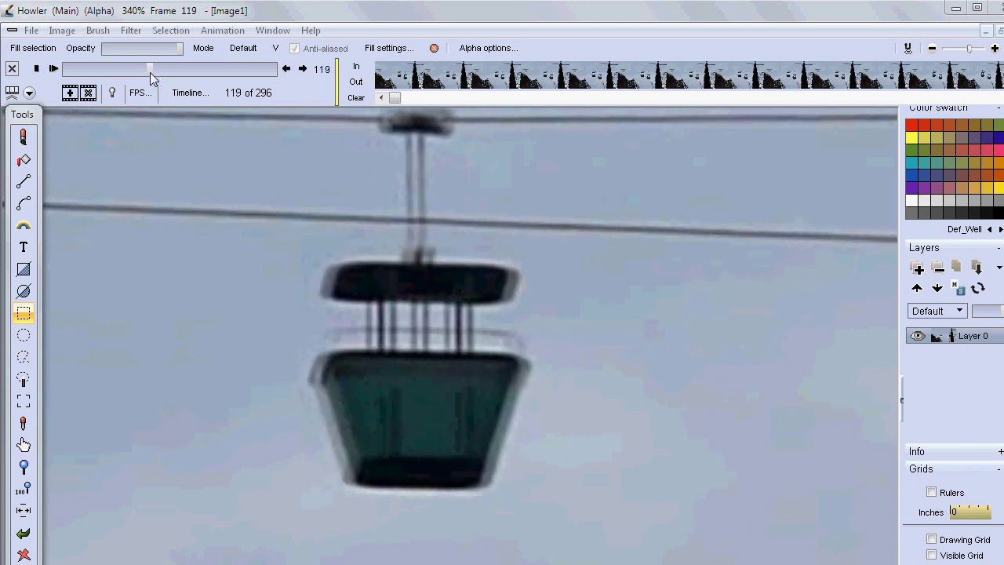
left_click(303, 69)
Step: Replay the stretched animation from frame 60 to review its motion, and move to frame 111
left_click_drag(155, 74, 105, 73)
left_click(53, 69)
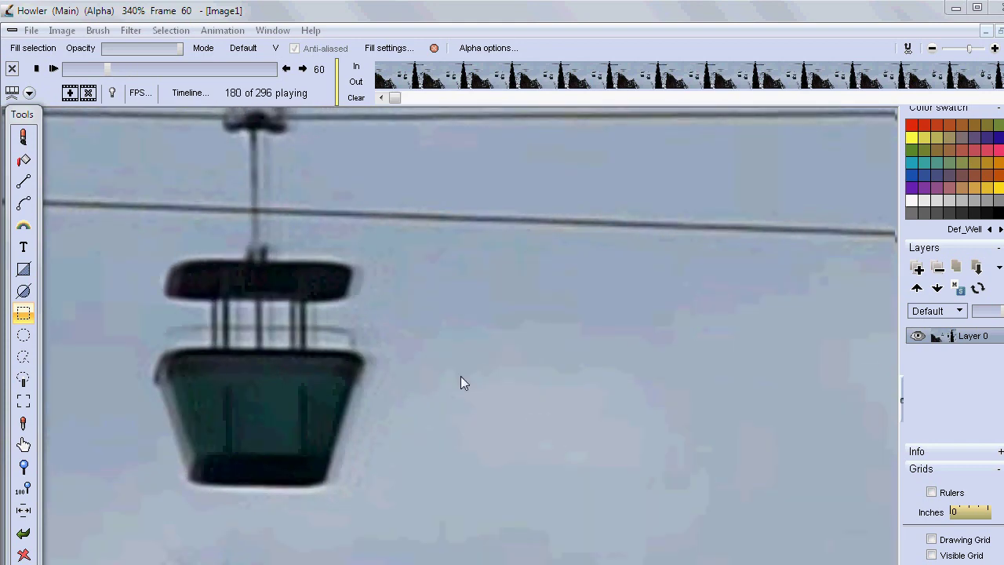
scroll(658, 360, "down", 5)
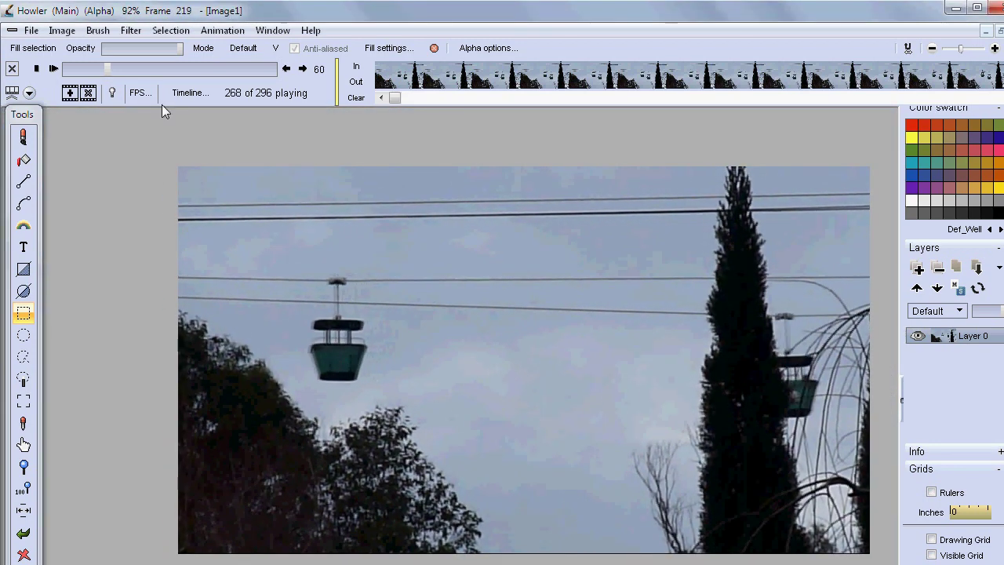
left_click(37, 70)
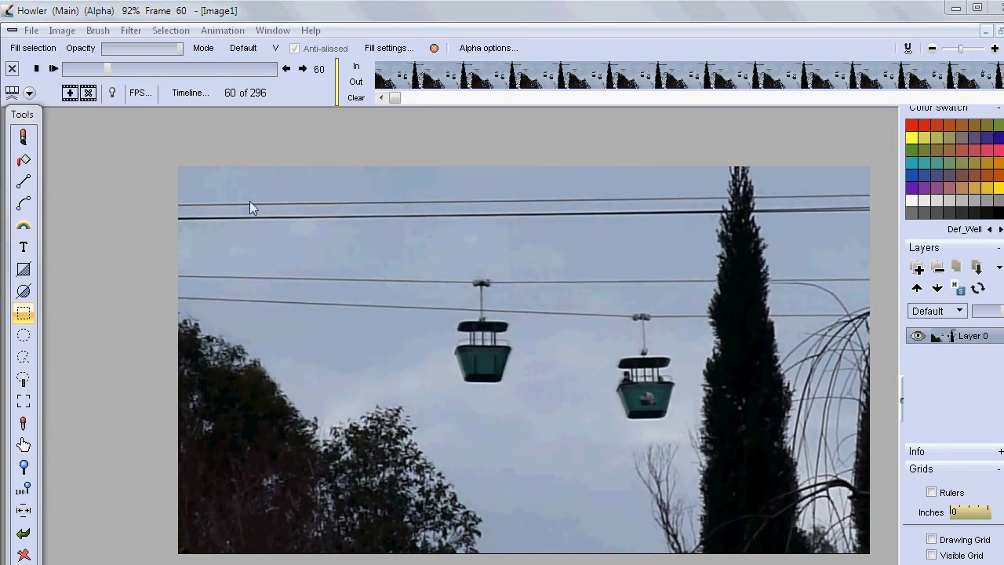
left_click_drag(106, 69, 142, 69)
Step: Load the AVI file "cable cars -960x540 lagarith - time stretched with blending.avi"
left_click(231, 33)
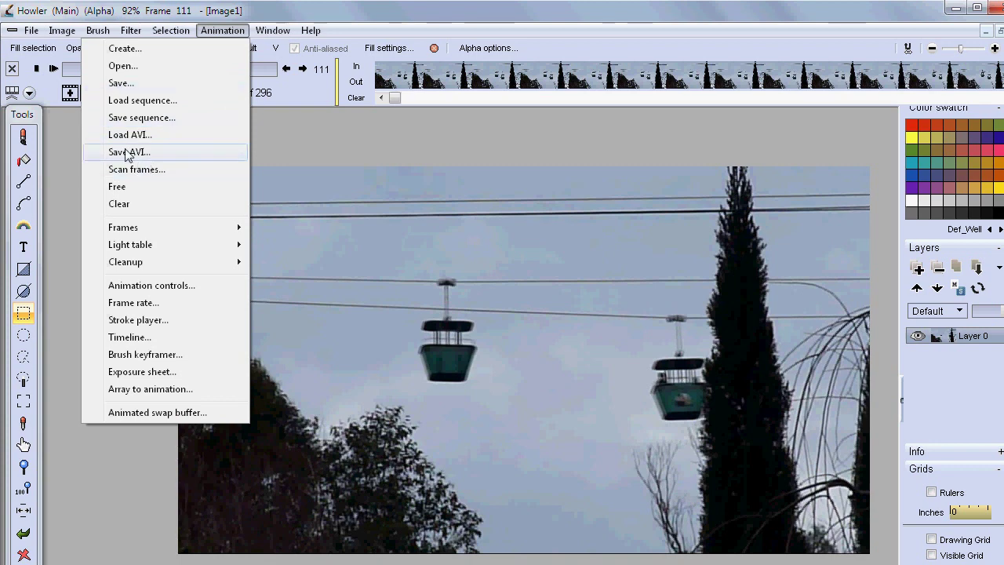
left_click(163, 135)
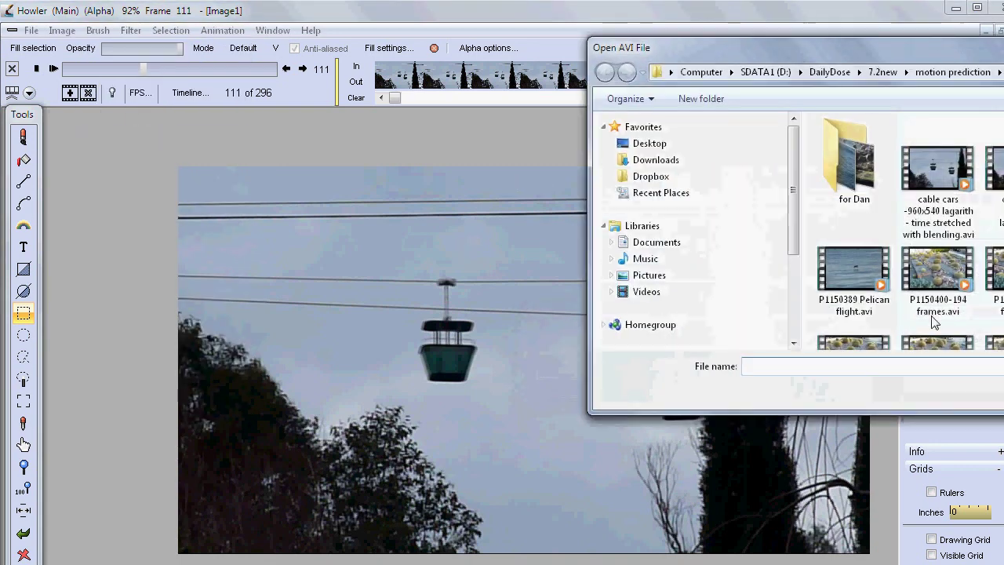
left_click_drag(871, 50, 374, 86)
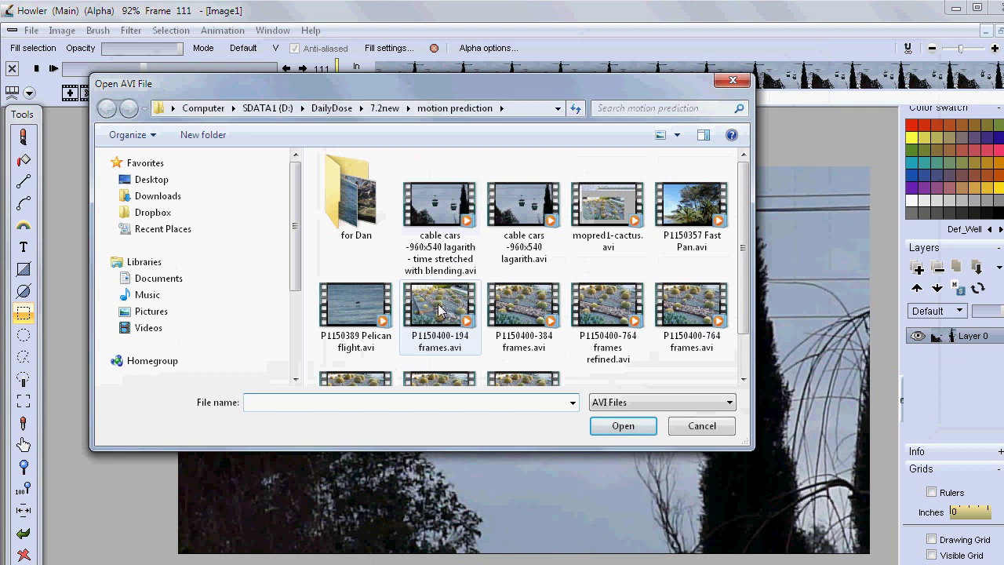
left_click(451, 267)
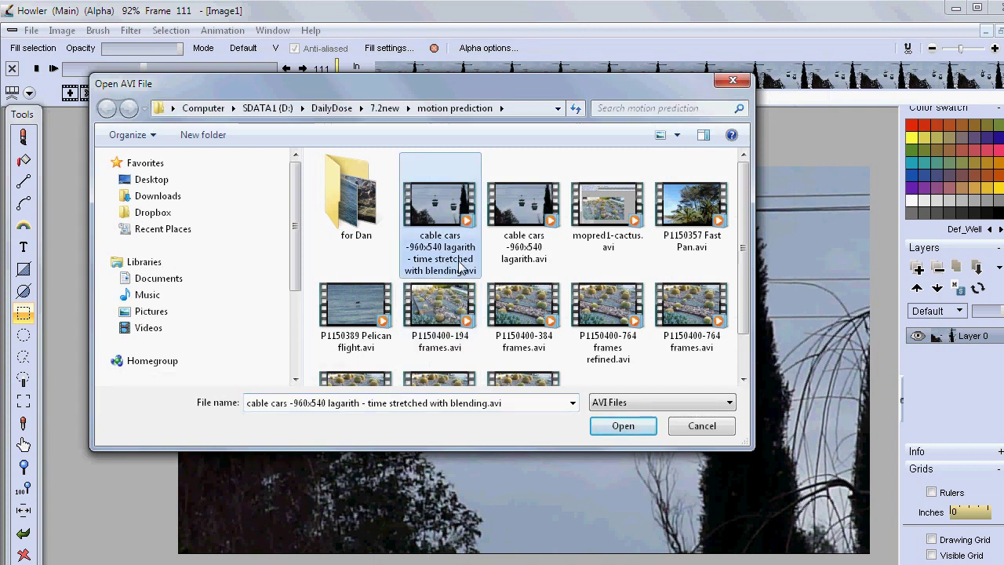
left_click(616, 430)
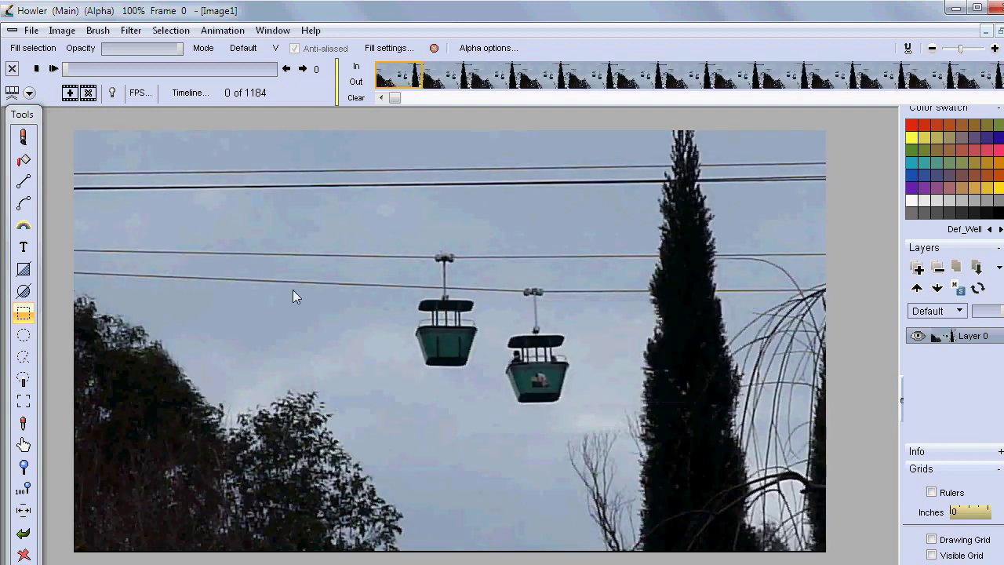
Step: Play the loaded time-stretched clip, examine the blended cable car up close and stop playback
left_click(54, 69)
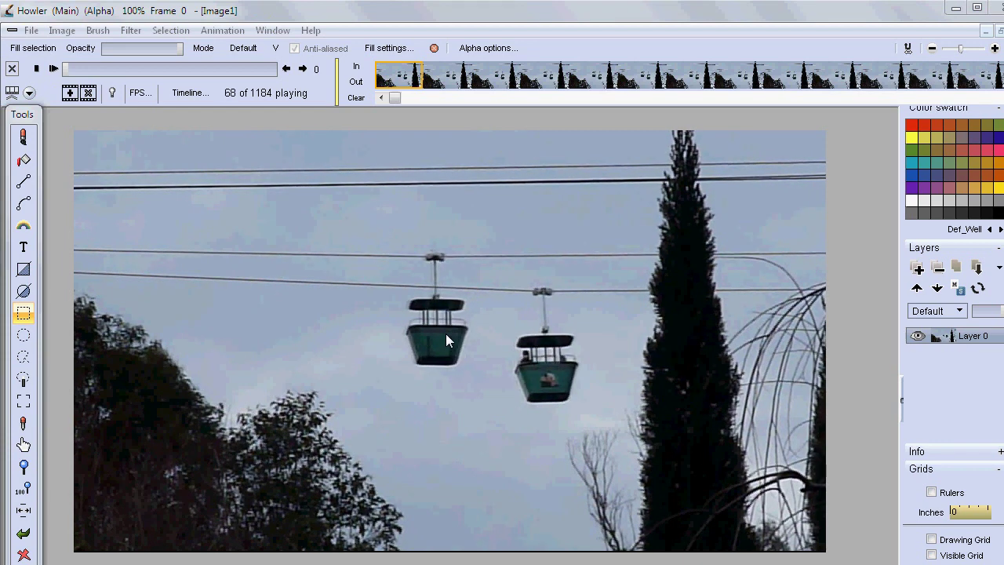
scroll(435, 333, "up", 5)
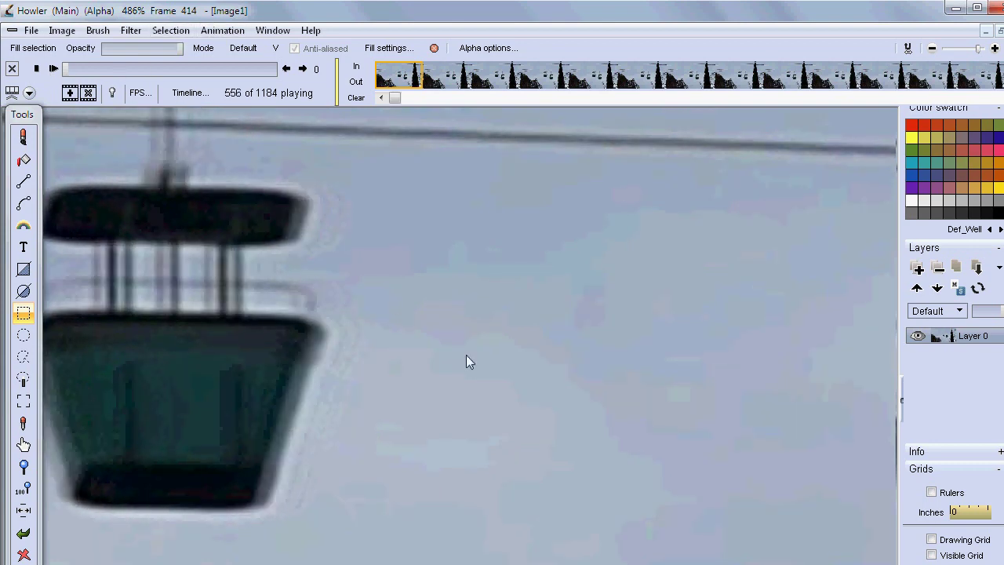
scroll(644, 368, "down", 8)
scroll(536, 278, "up", 3)
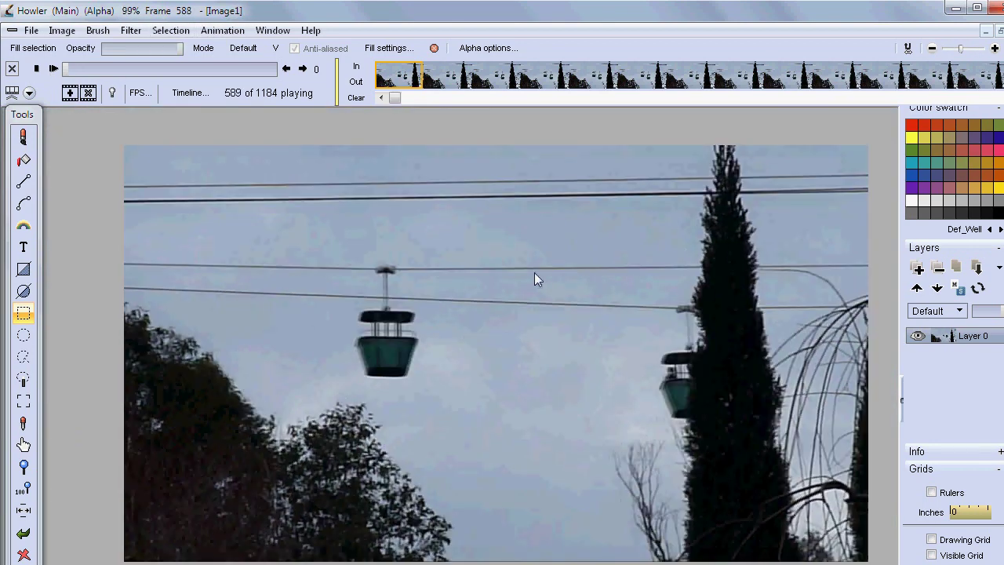
left_click(36, 69)
Step: Replace the current animation with the saved file "cable cars 960x540.dwa"
left_click(236, 34)
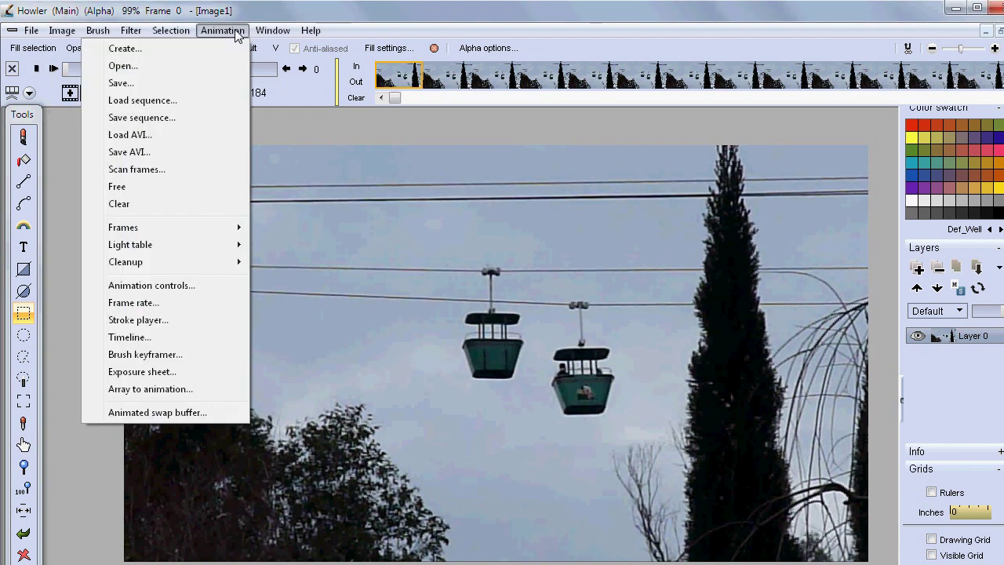
left_click(152, 67)
left_click(530, 419)
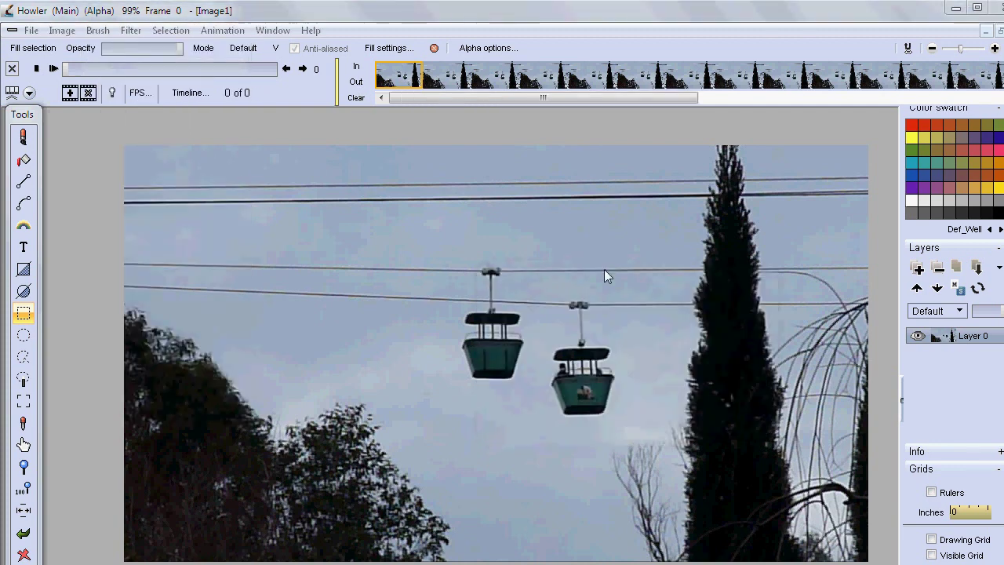
left_click(365, 157)
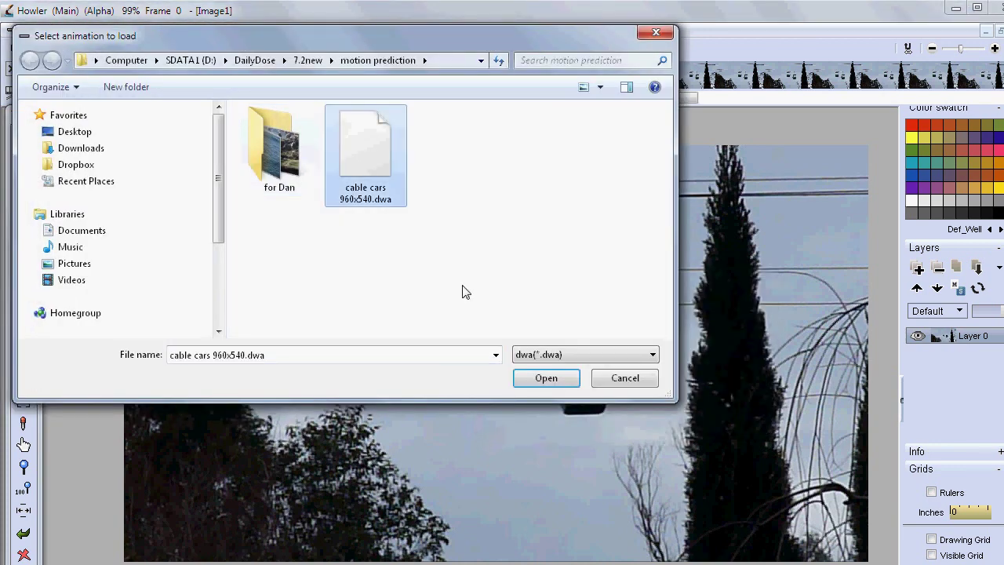
left_click(554, 378)
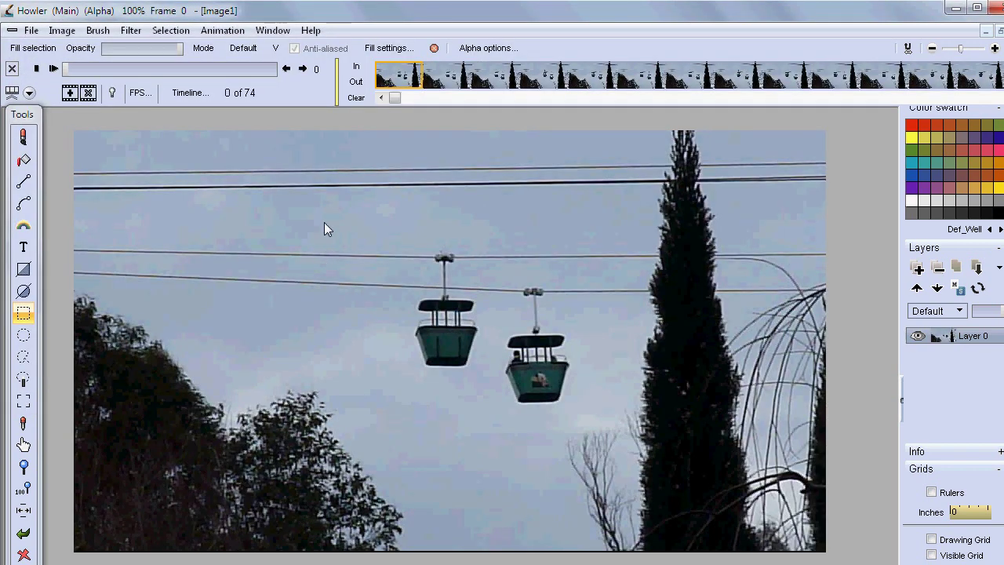
Step: Examine the cable car's edges in the original animation at frames 30 and 39, and return to frame 28
left_click(53, 68)
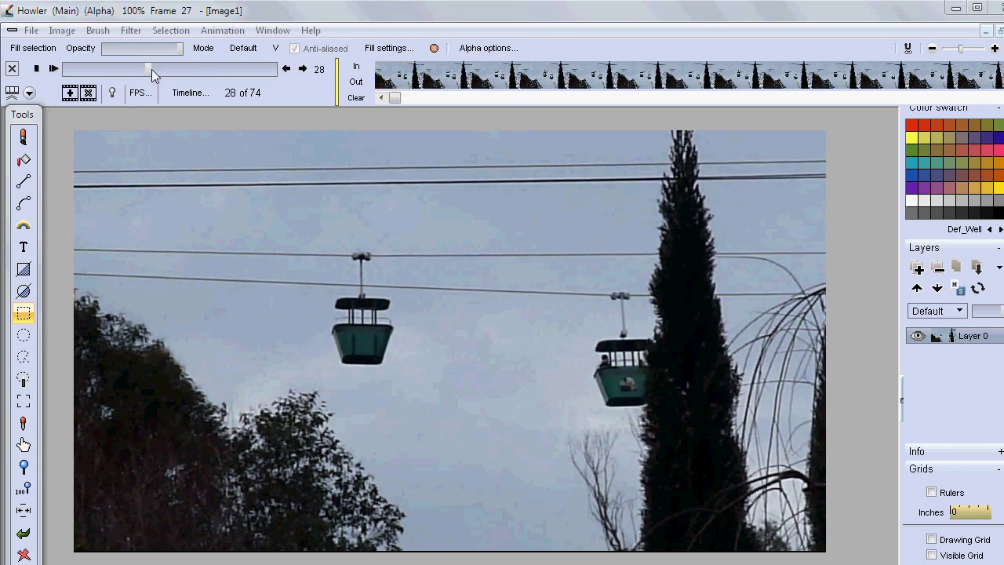
scroll(355, 264, "up", 5)
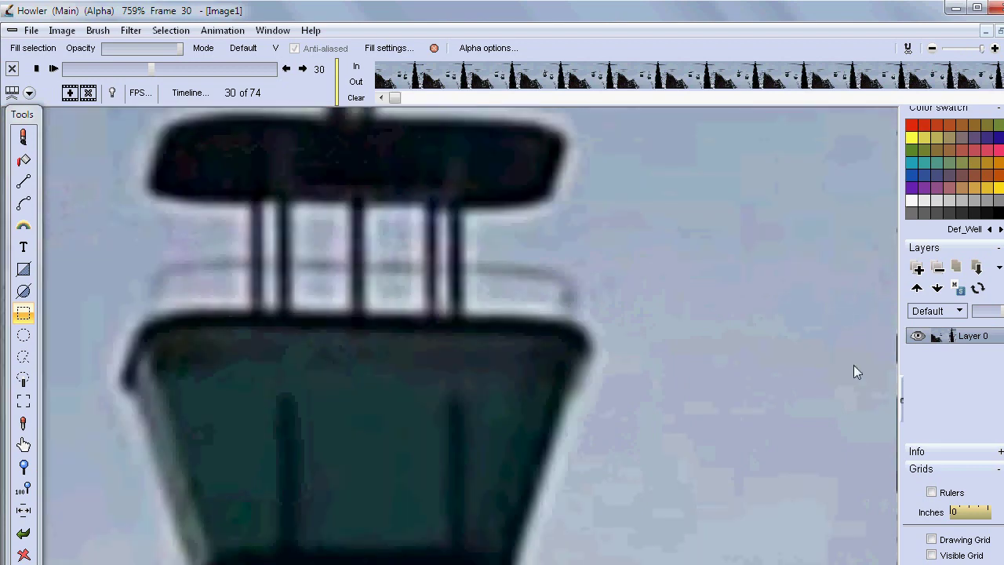
left_click(53, 69)
left_click(179, 70)
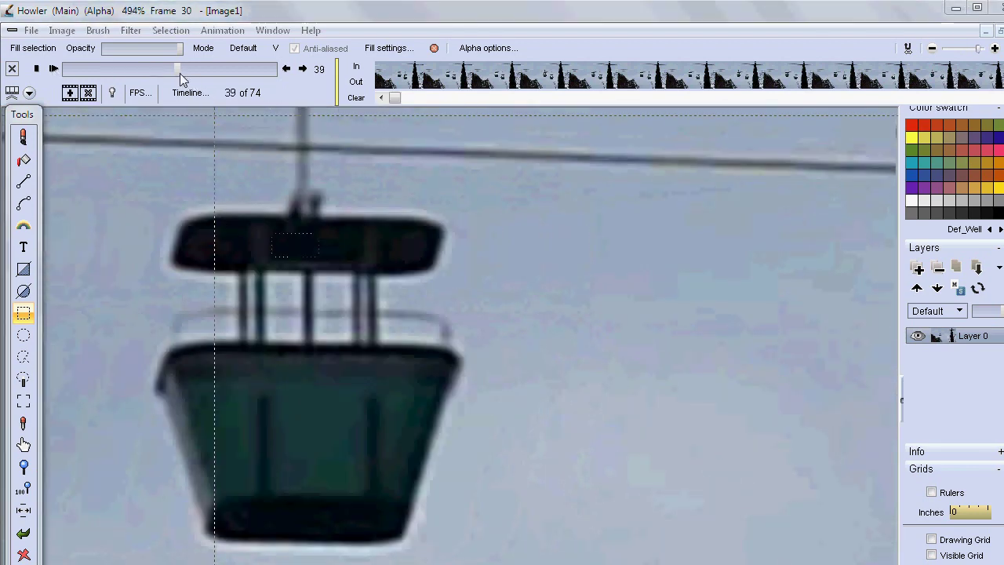
scroll(512, 311, "down", 7)
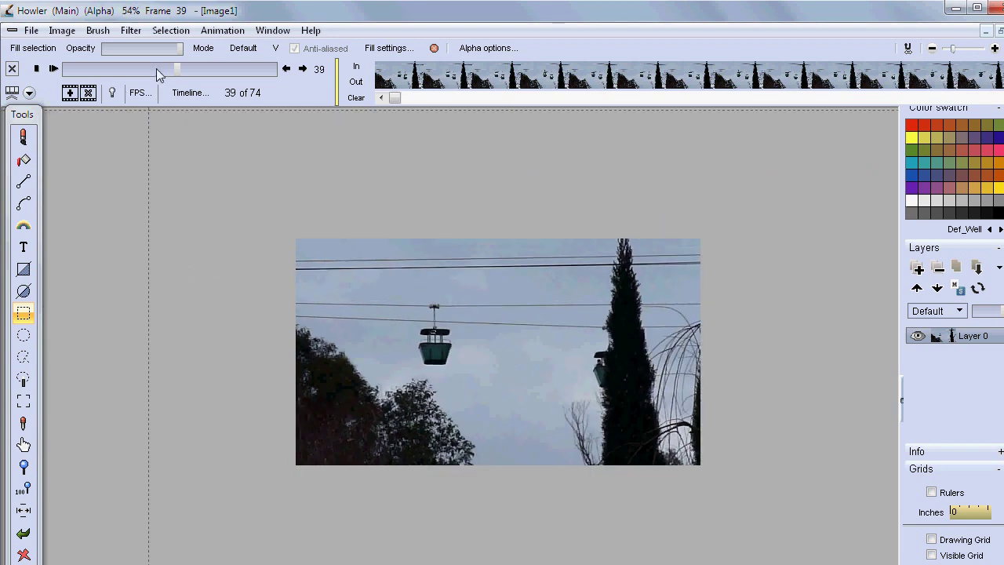
left_click(156, 69)
left_click(222, 30)
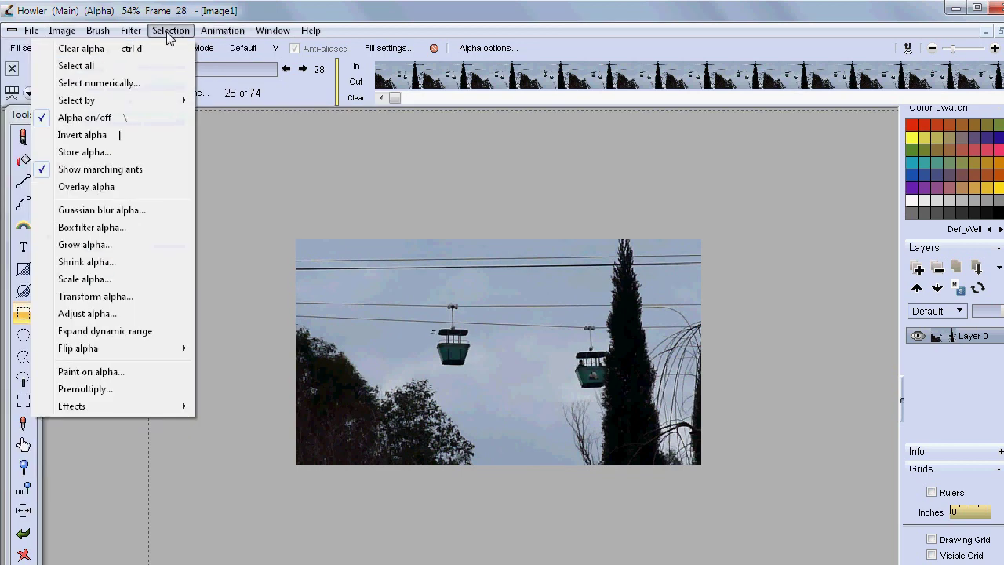
Step: Clear the alpha selection and view the image at 100%
left_click(161, 49)
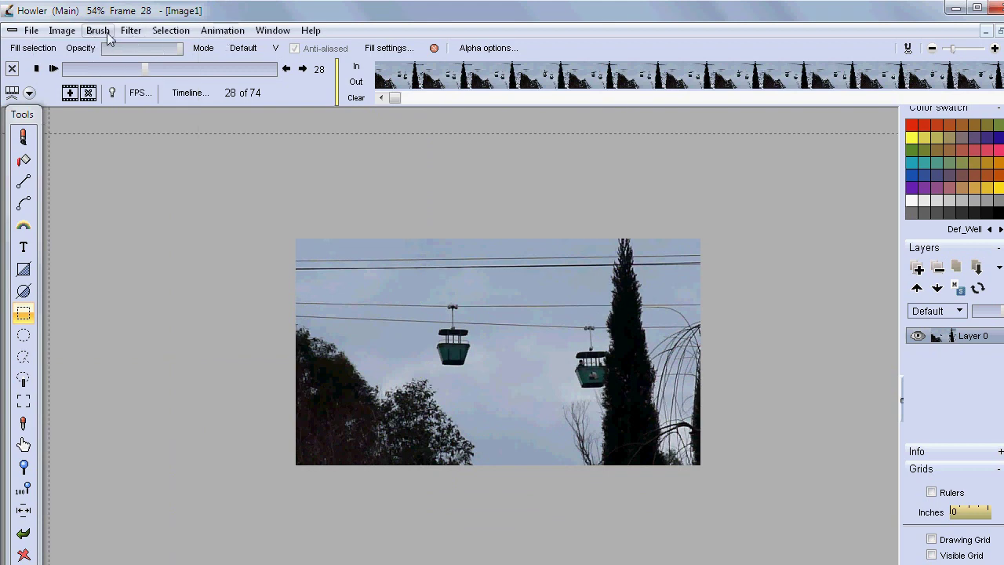
left_click(130, 30)
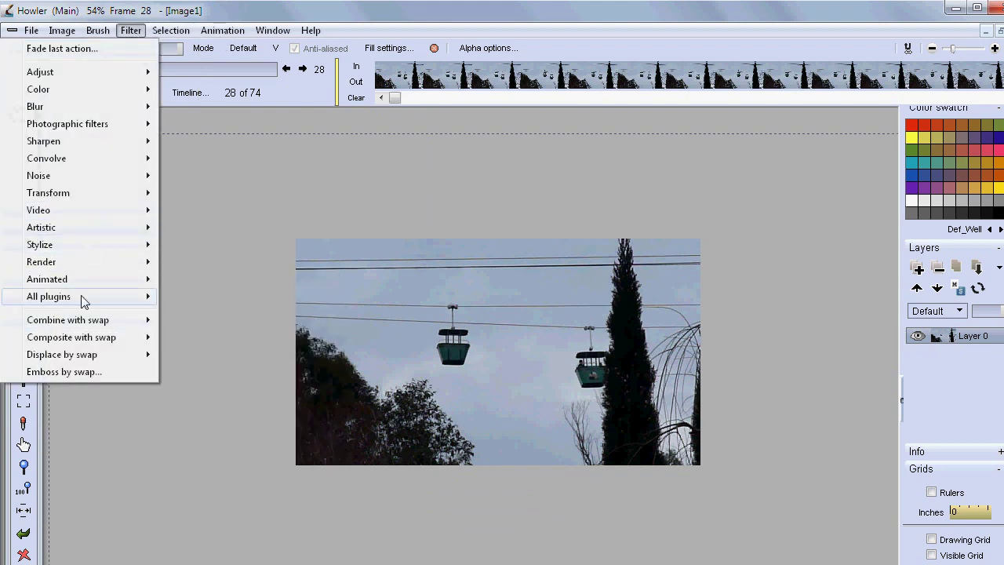
left_click(248, 7)
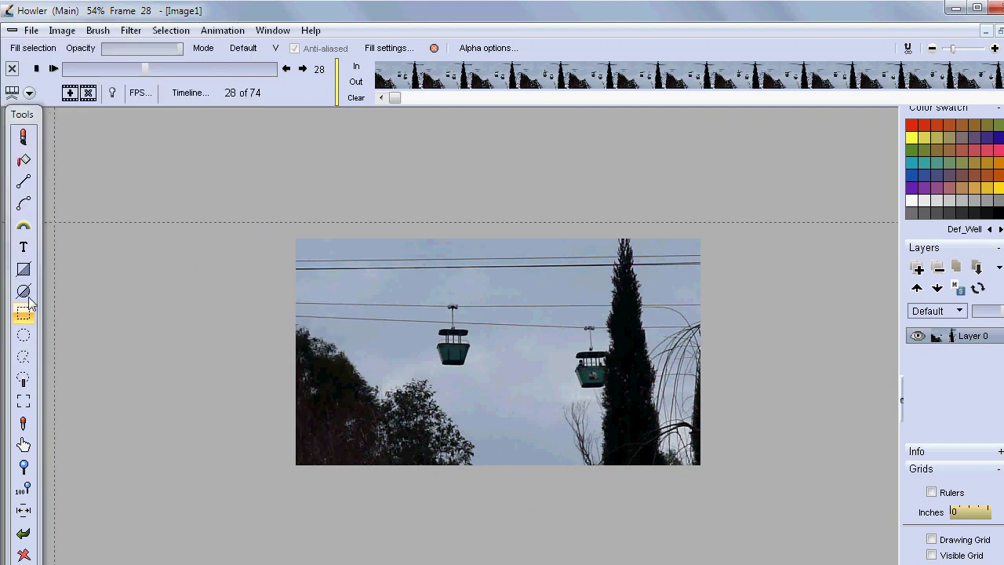
left_click(24, 494)
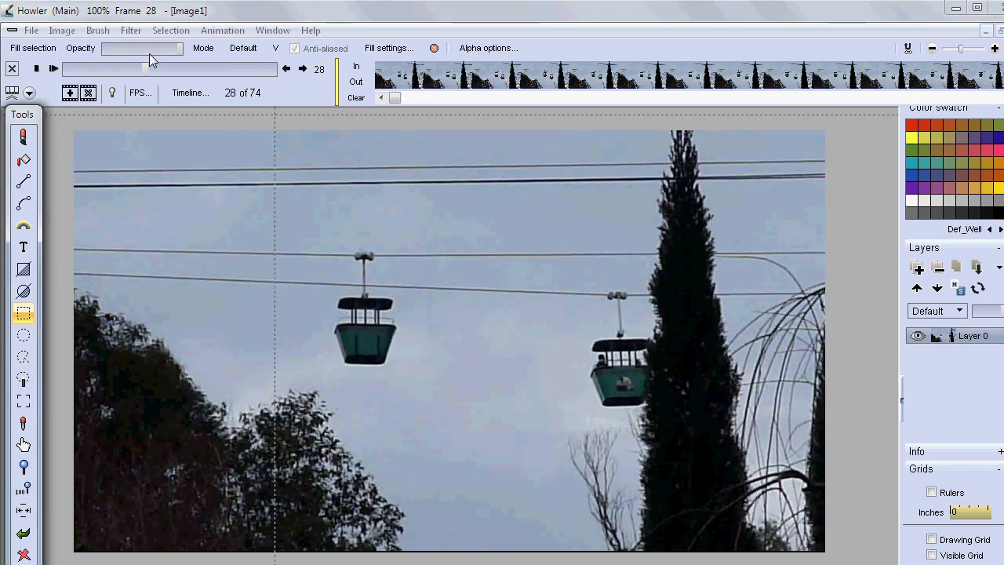
left_click(131, 30)
left_click(179, 10)
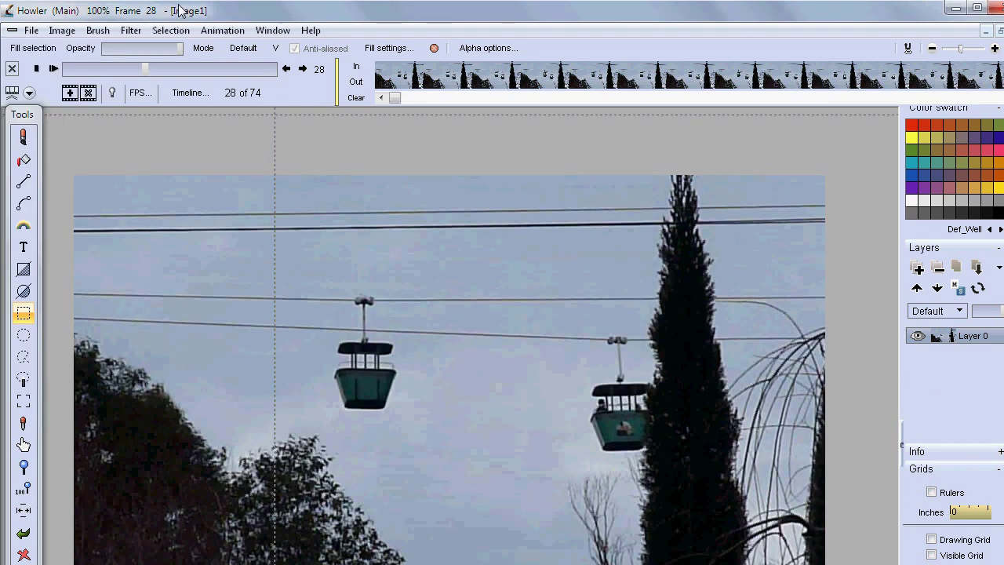
Step: Overlay the visible grid, examine the cable car's movement against it at frames 28, 29, 30 and 32, and hide the grid
left_click(931, 556)
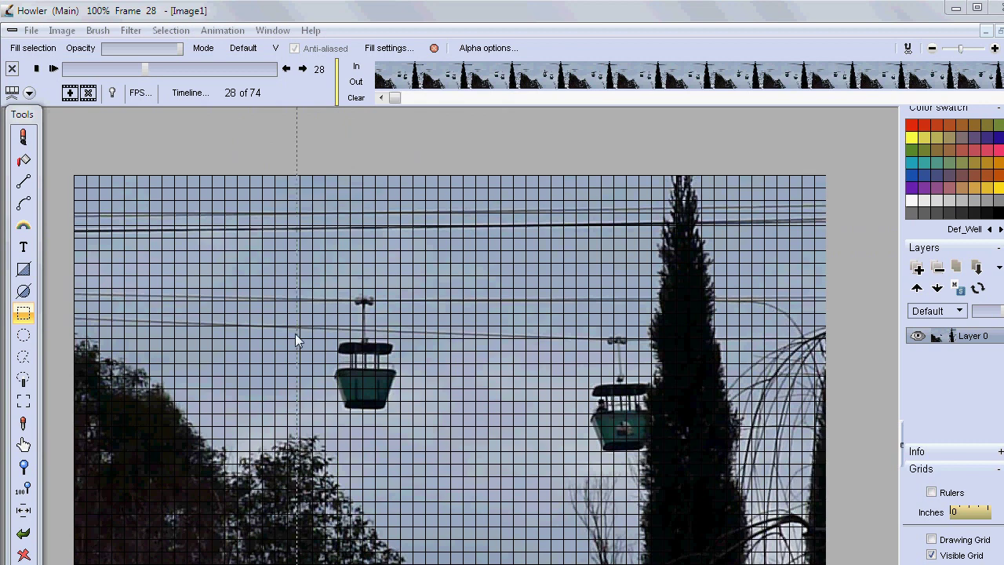
scroll(295, 333, "up", 10)
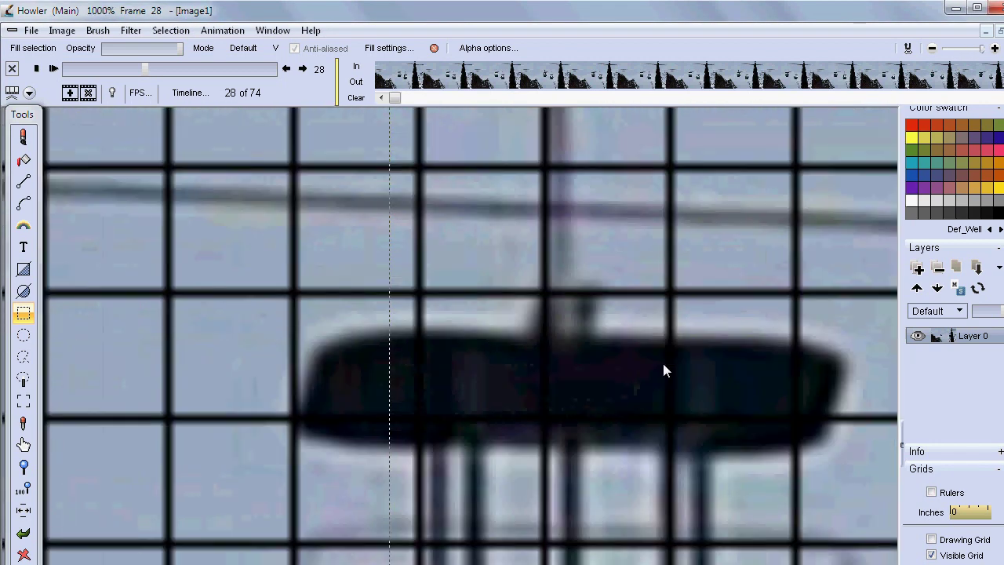
scroll(561, 362, "down", 3)
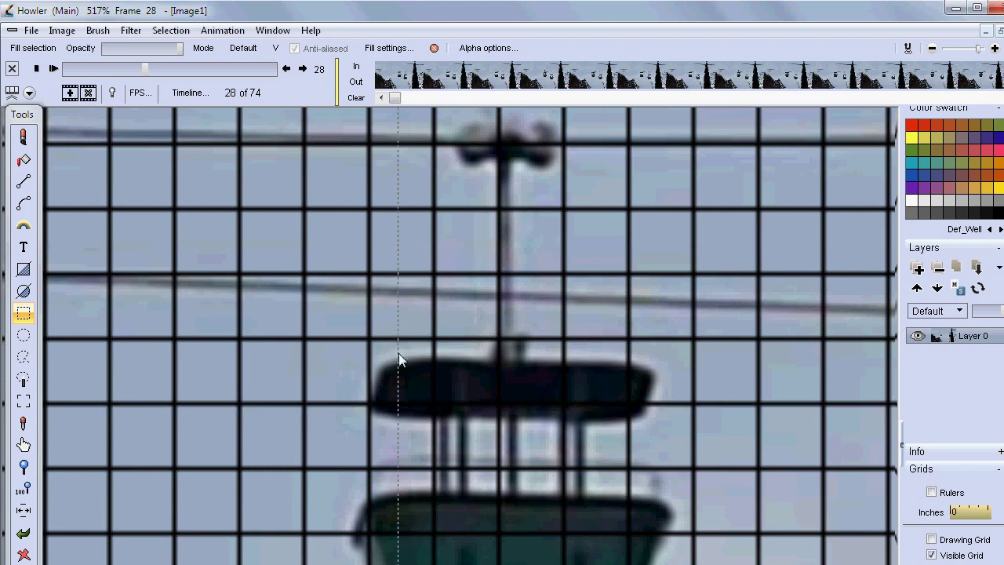
left_click(302, 69)
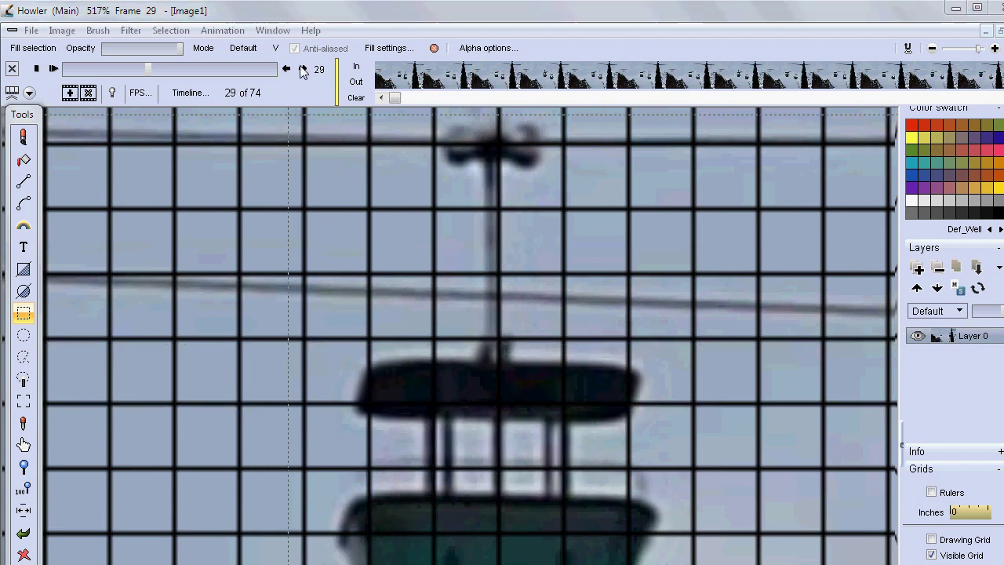
left_click(302, 69)
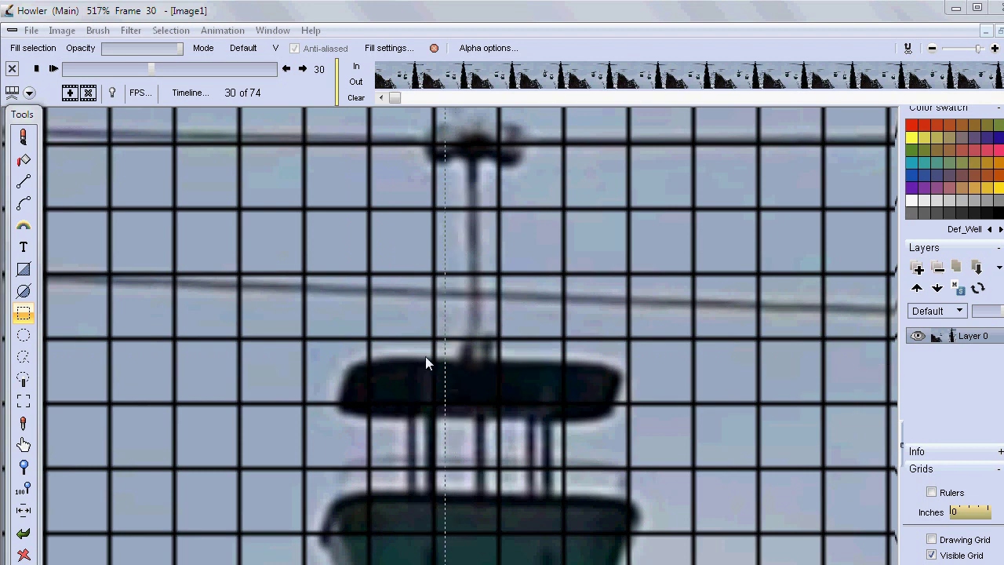
mouse_move(156, 70)
left_mouse_down()
mouse_move(138, 66)
mouse_move(177, 76)
mouse_move(156, 69)
left_mouse_up()
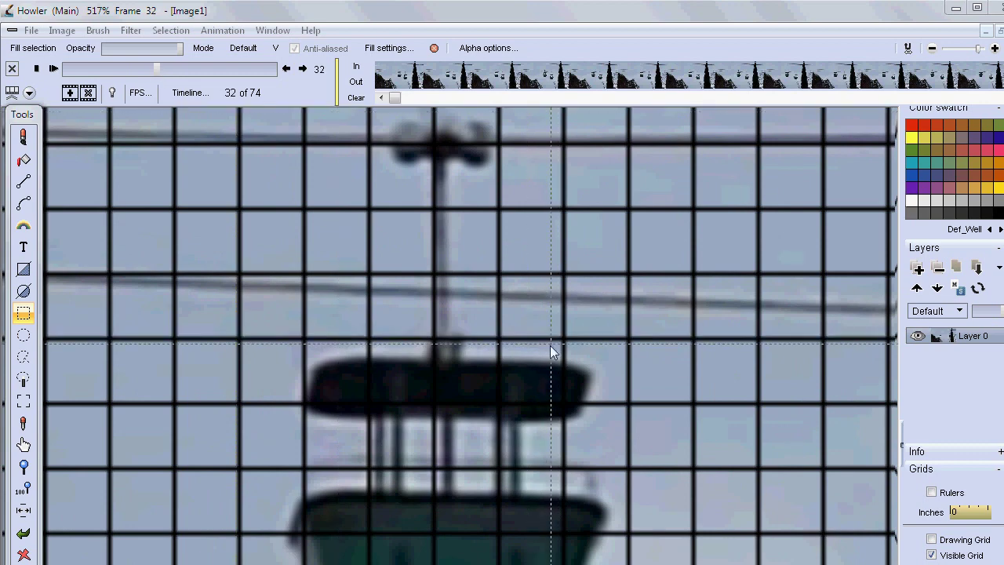
scroll(494, 405, "down", 5)
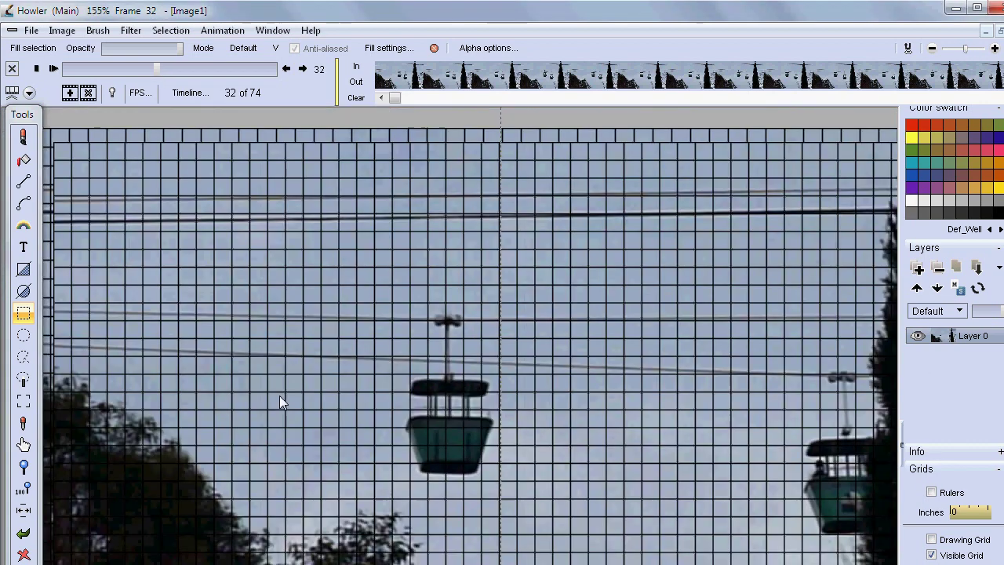
left_click(932, 556)
Step: Open the Motion prediction module, enable the display of motion vectors and set the tweens to 2
left_click(131, 30)
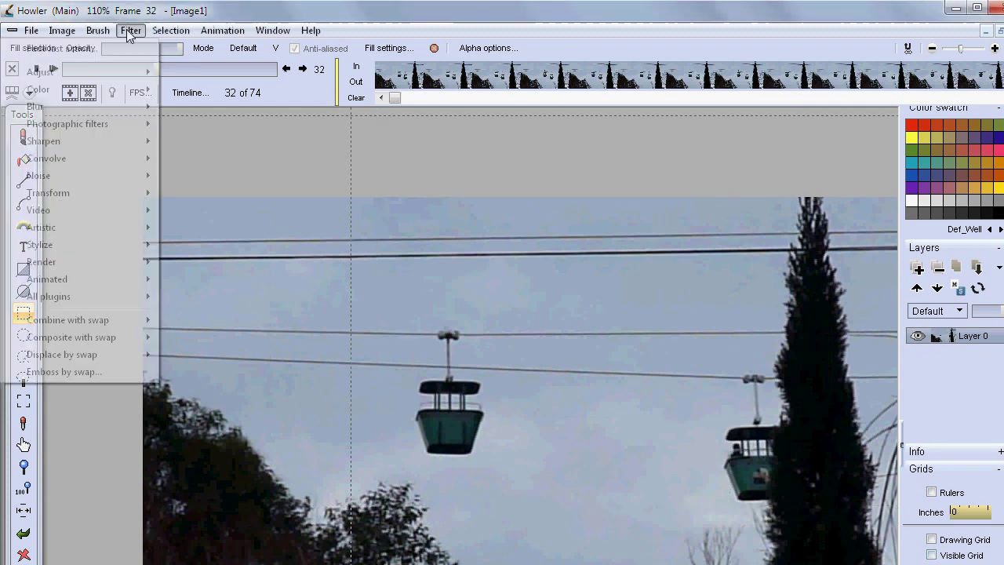
mouse_move(75, 282)
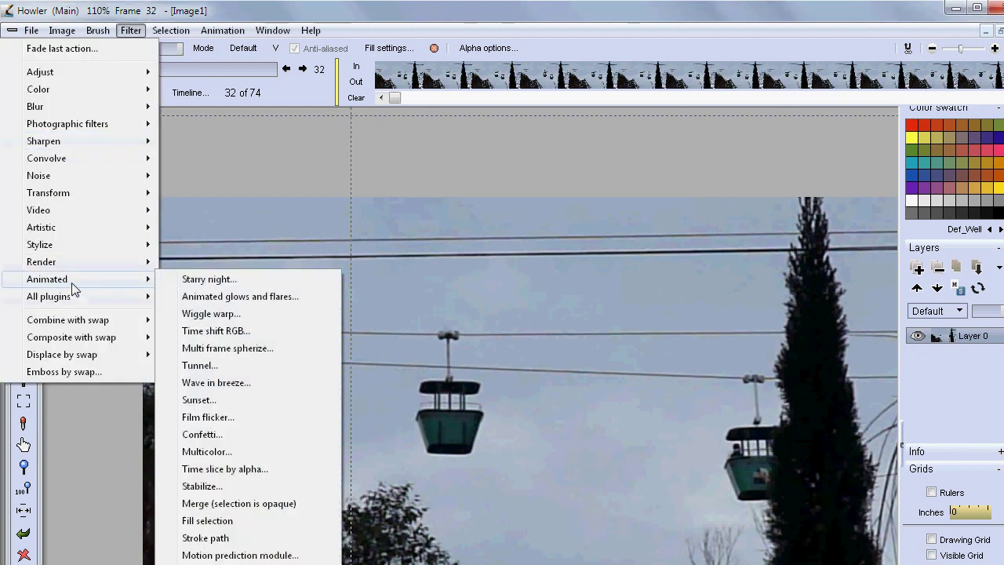
left_click(235, 554)
left_click_drag(459, 165, 146, 155)
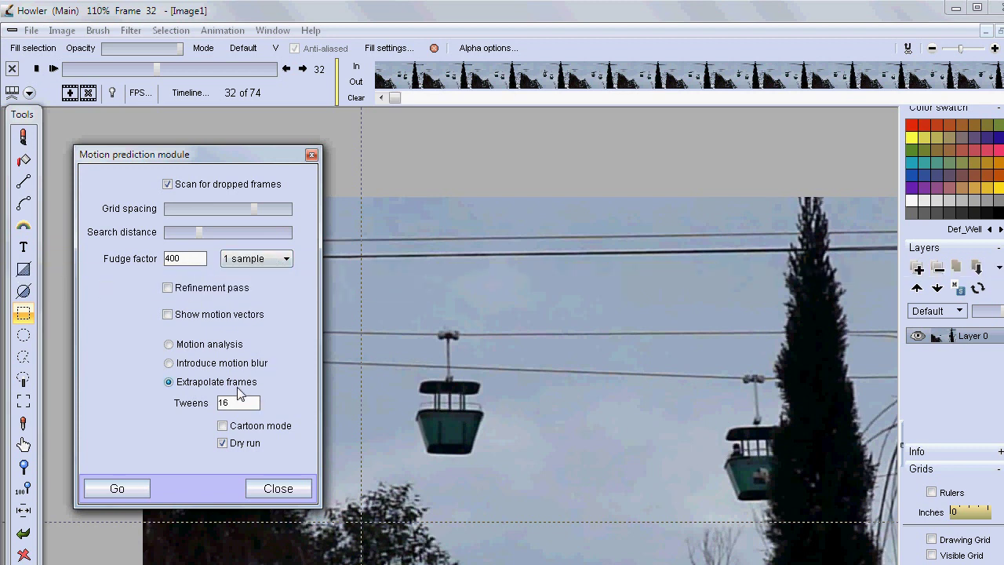
left_click(166, 316)
left_click_drag(244, 404, 209, 405)
left_click_drag(251, 406, 193, 408)
Step: Dry-run the frame extrapolation past the dropped frame, watch the motion vectors around the cable car and stop the run
left_click(141, 490)
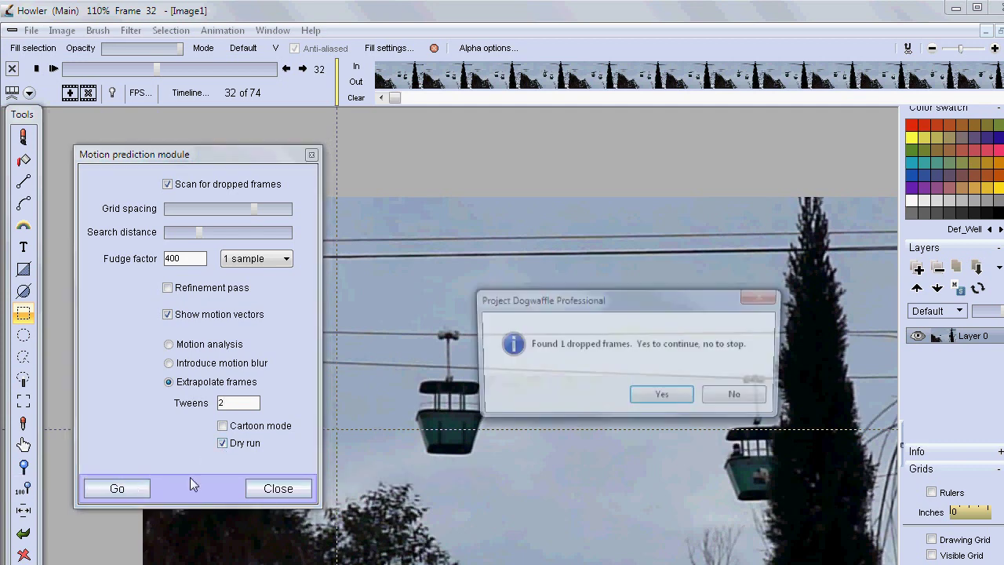
left_click(661, 397)
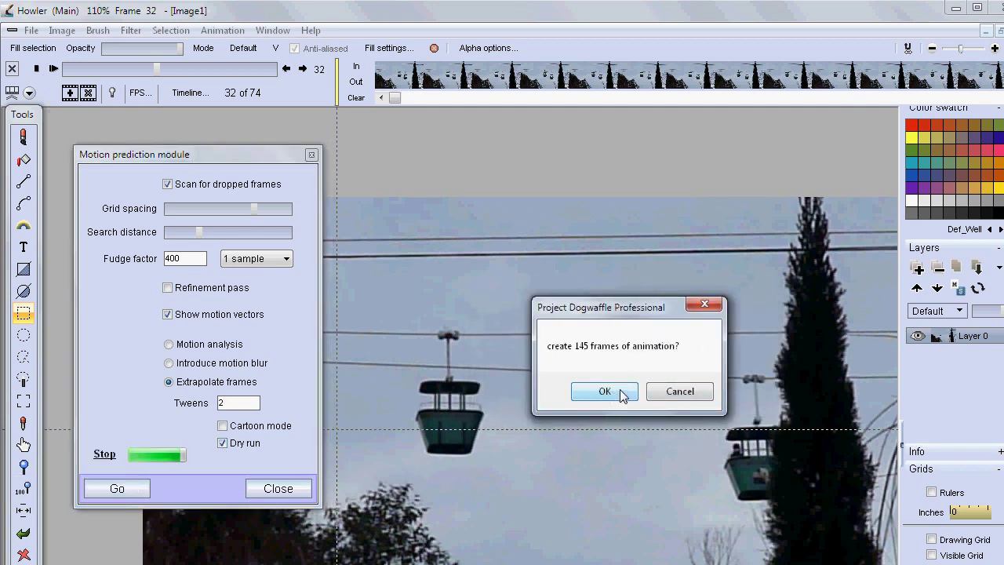
left_click(620, 395)
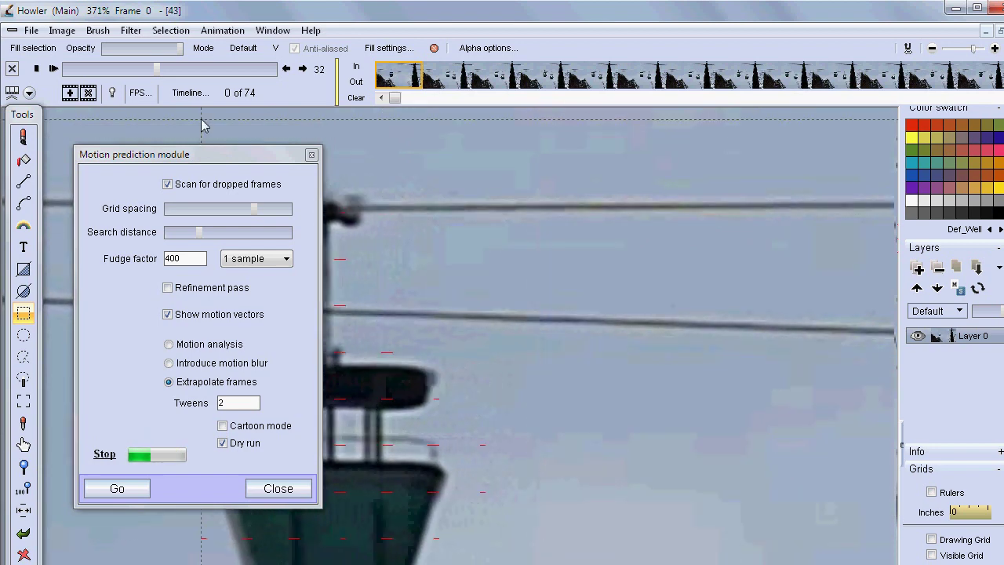
left_click_drag(191, 163, 693, 149)
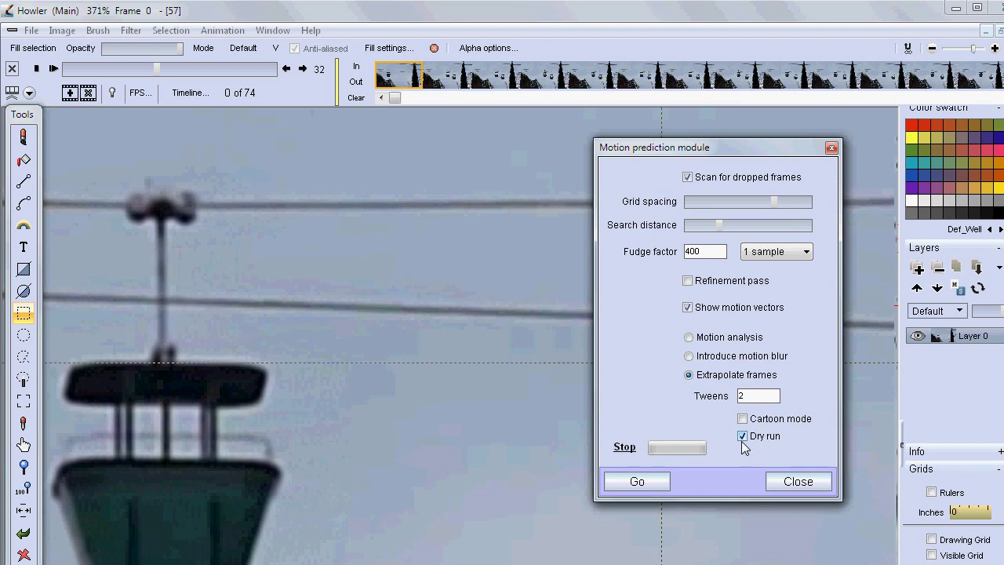
left_click(627, 451)
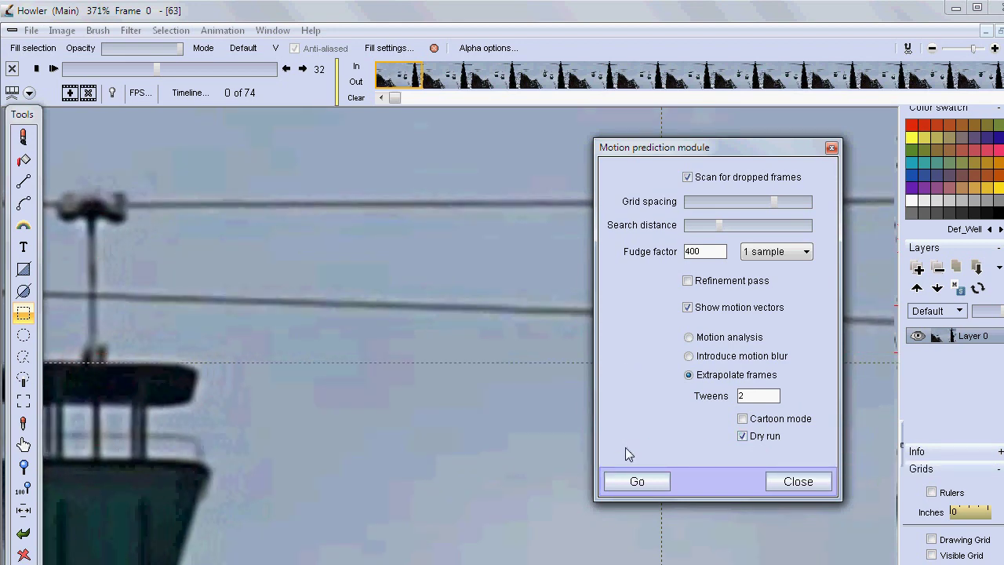
Step: Return to frame 0, delete that frame and play the animation
scroll(448, 359, "down", 5)
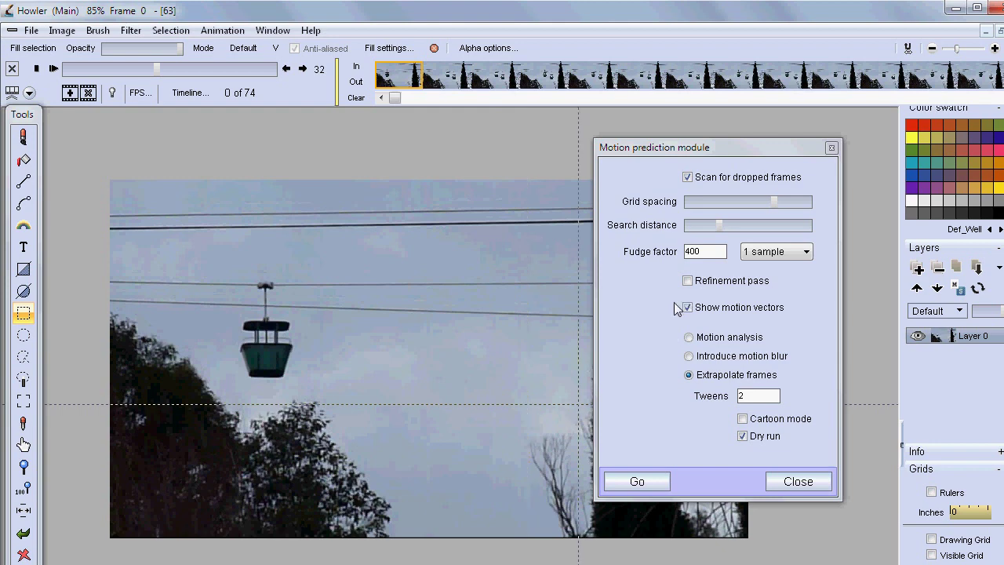
left_click(224, 31)
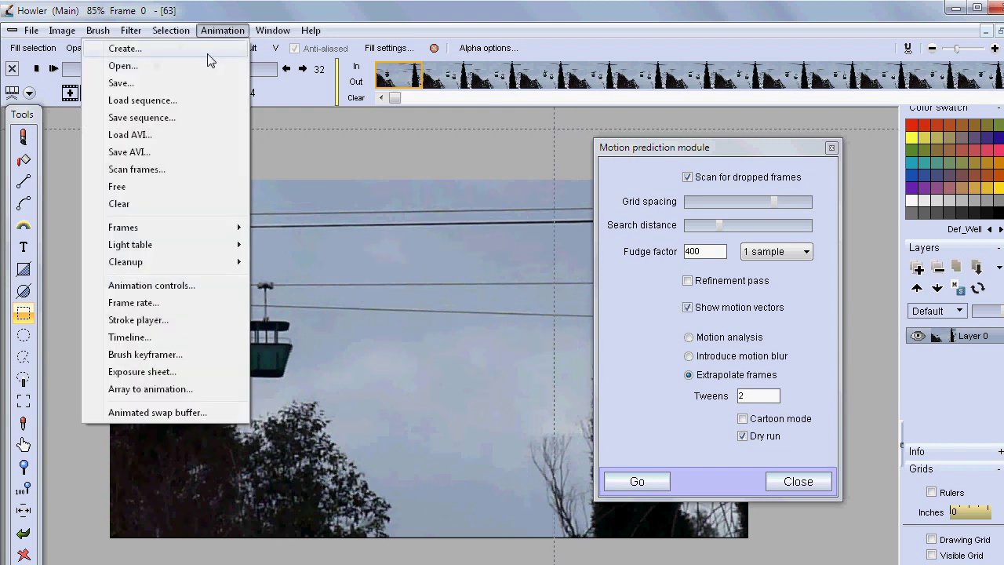
left_click(229, 16)
left_click_drag(118, 74, 55, 91)
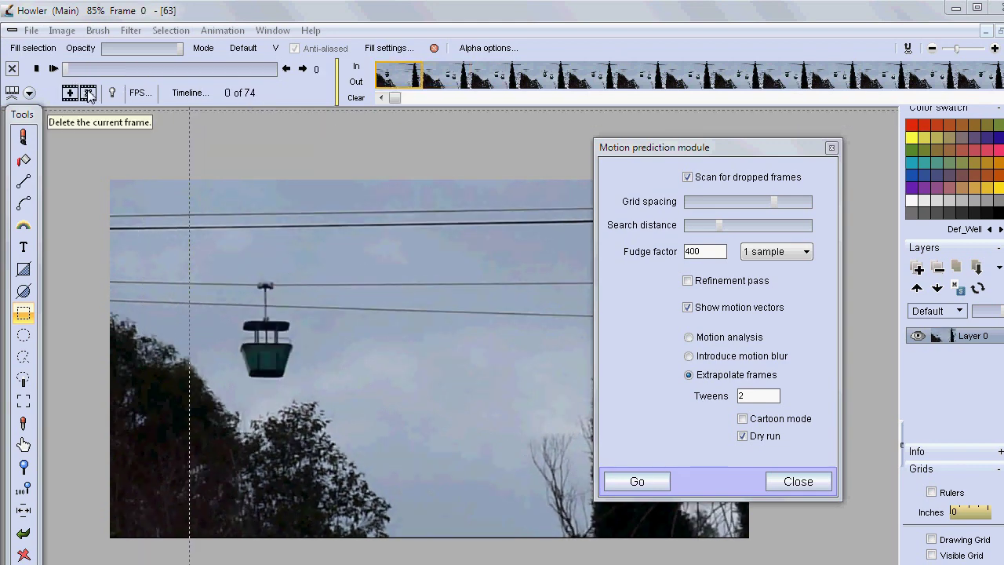
left_click(89, 94)
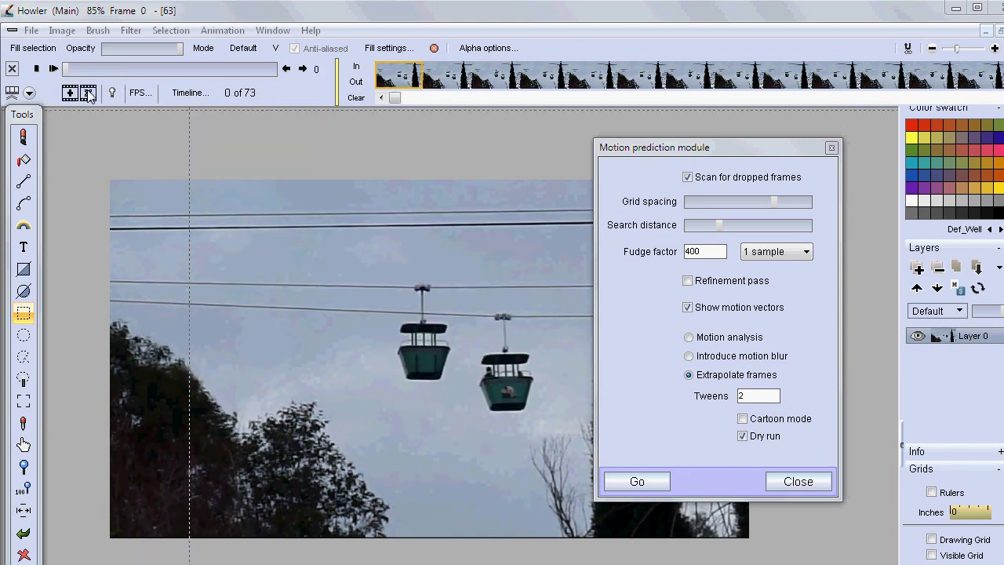
left_click(53, 69)
Step: Reload the saved animation "cable cars 960x540.dwa", freeing the one in memory
left_click(226, 30)
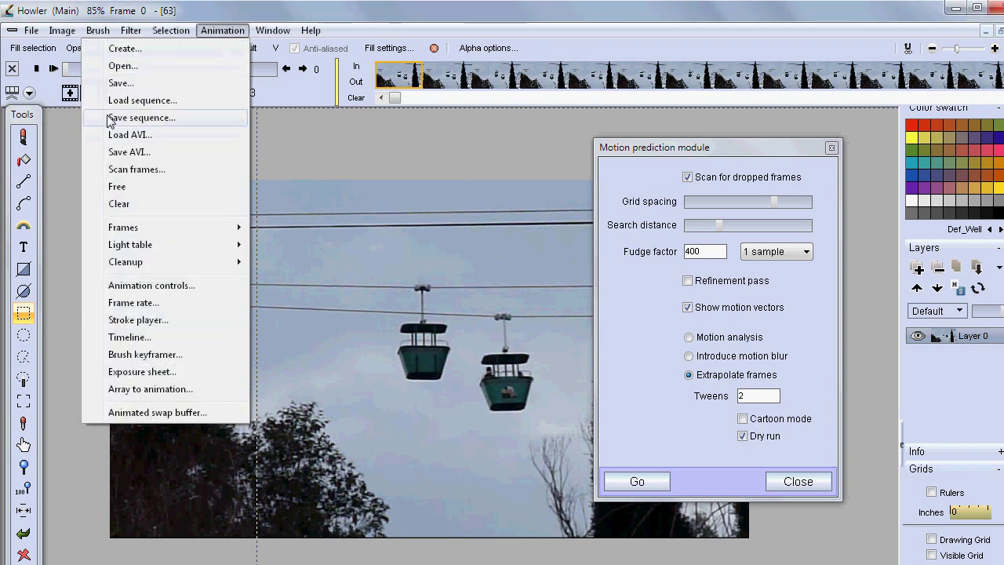
left_click(144, 67)
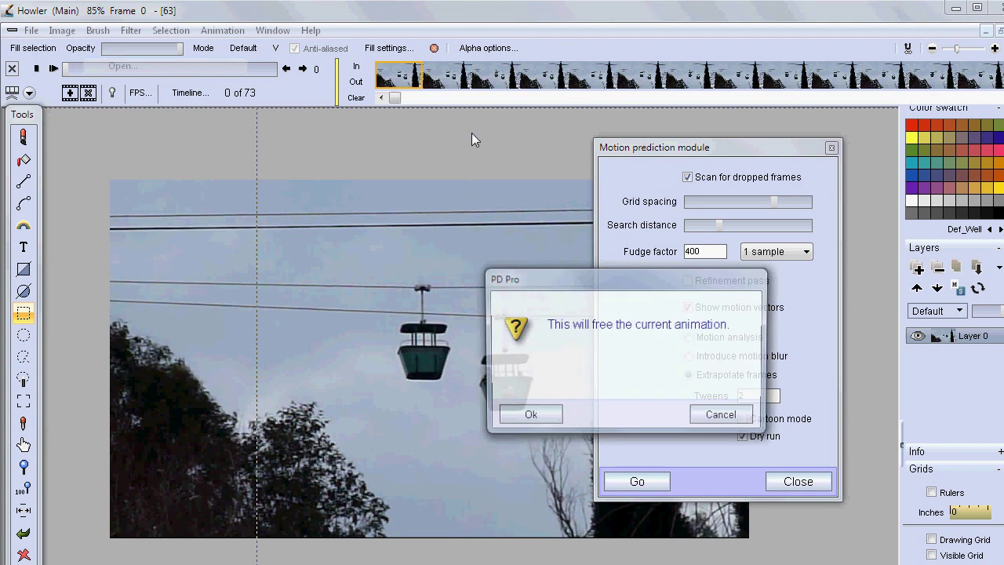
left_click(533, 419)
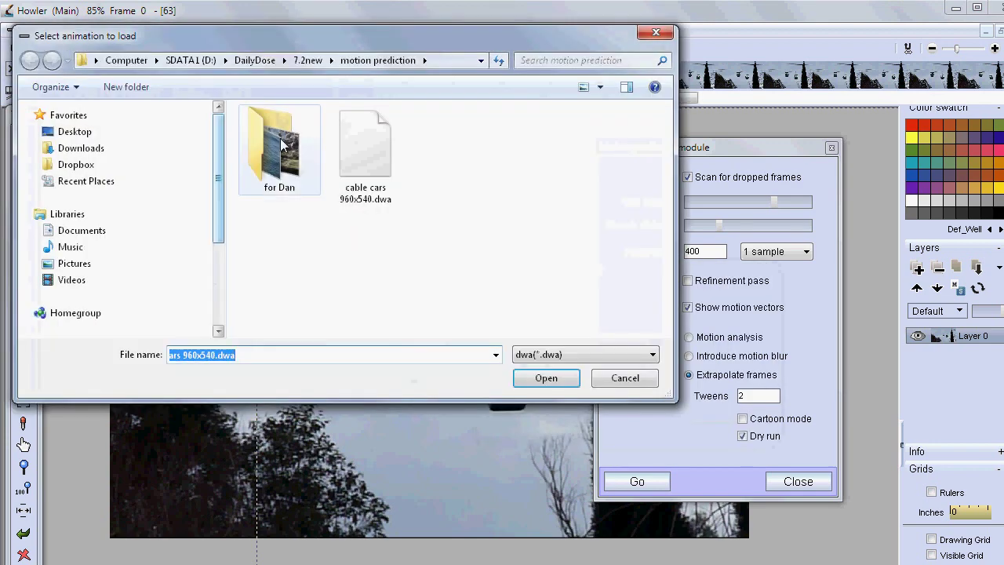
left_click(372, 177)
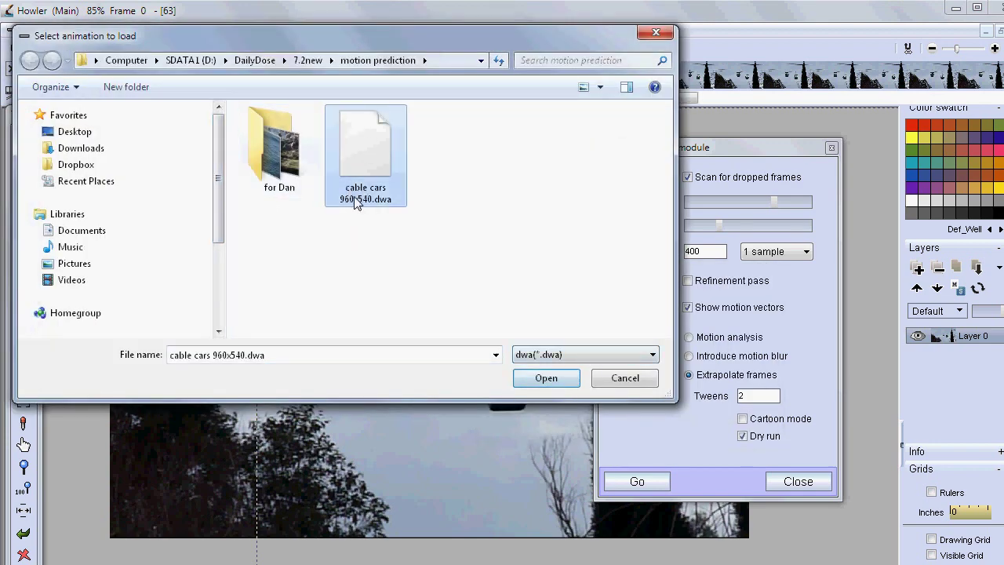
left_click(558, 380)
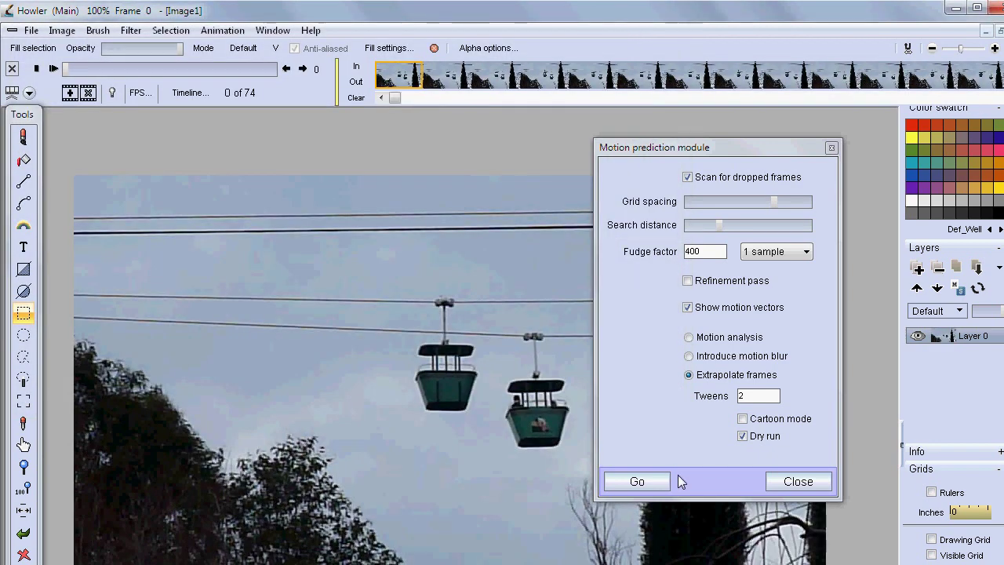
Step: Set the motion prediction to 16 tweens and turn off both the dry run and the motion vector display
left_click_drag(684, 154, 122, 149)
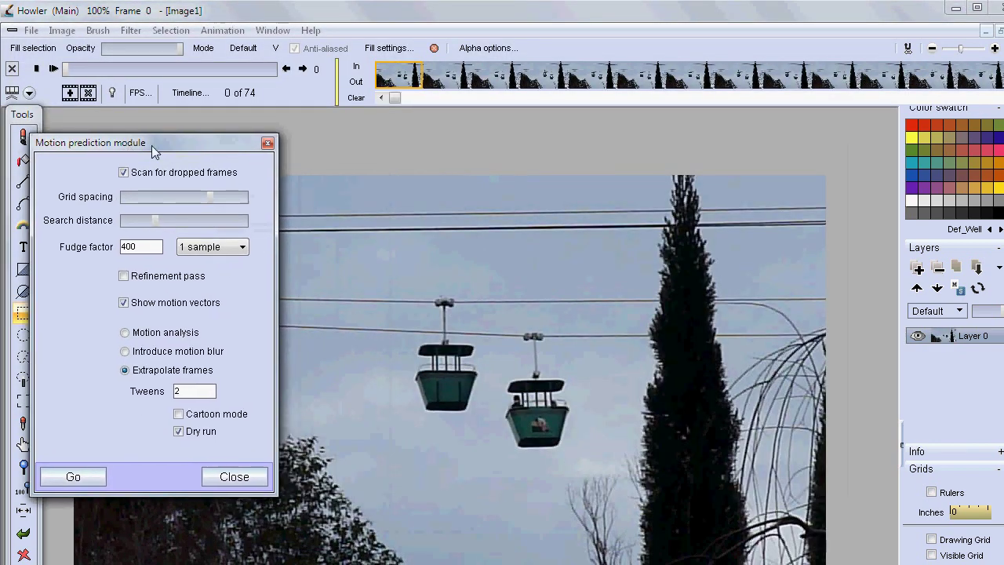
double_click(193, 394)
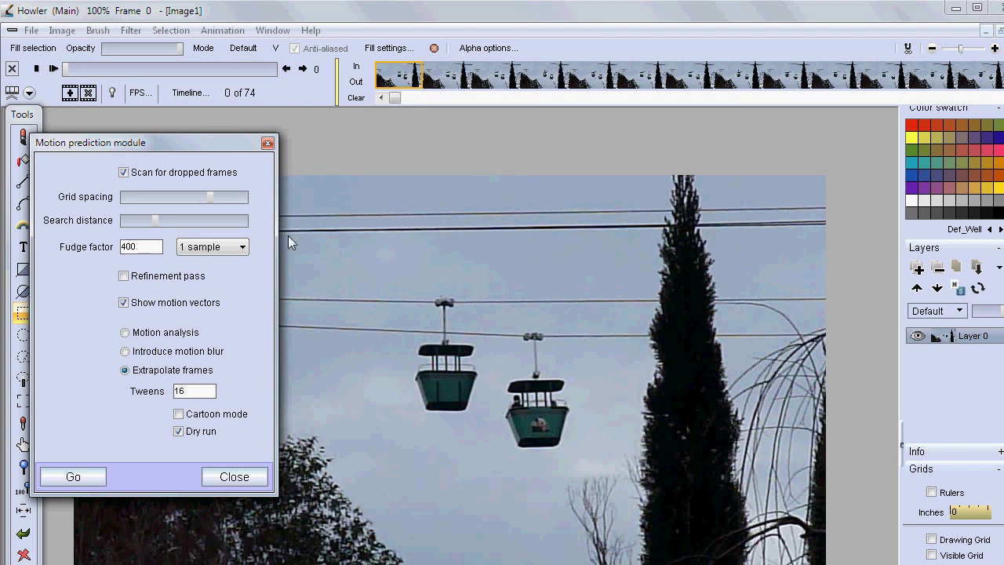
left_click(180, 436)
left_click(180, 432)
left_click_drag(176, 149, 249, 149)
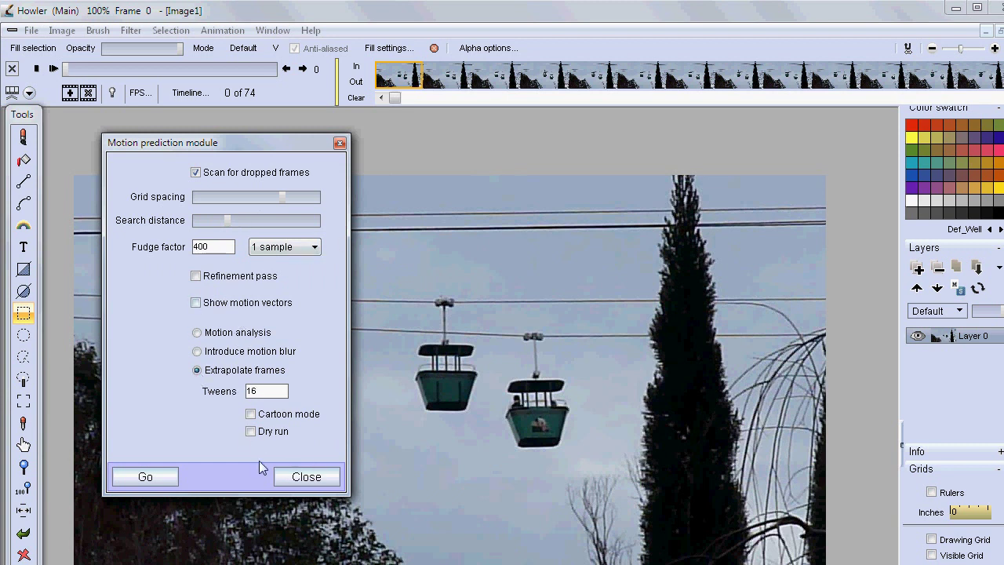
Step: Run the frame extrapolation, continuing past the dropped frame and accepting the creation of the new frames
left_click(146, 479)
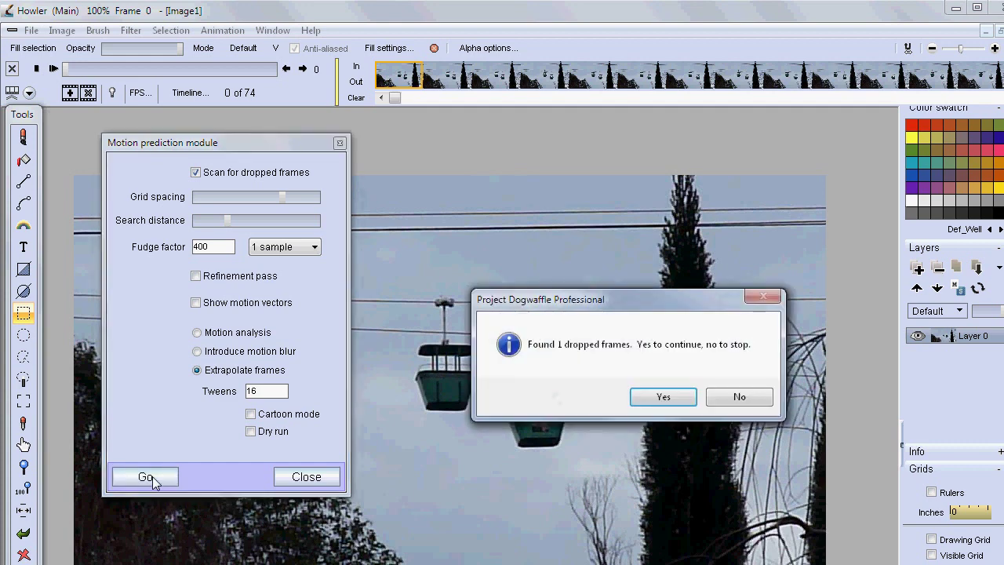
left_click(679, 404)
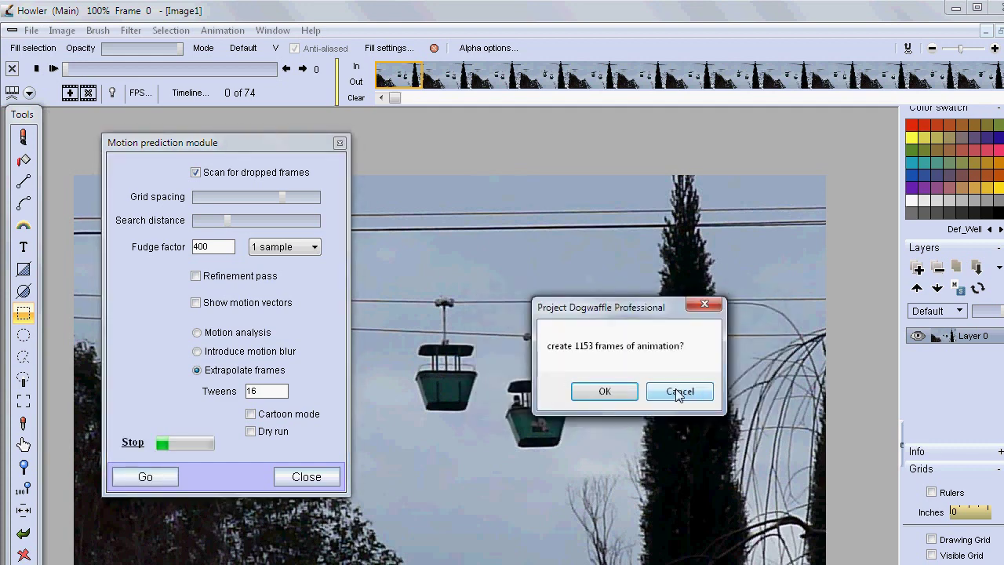
left_click(614, 394)
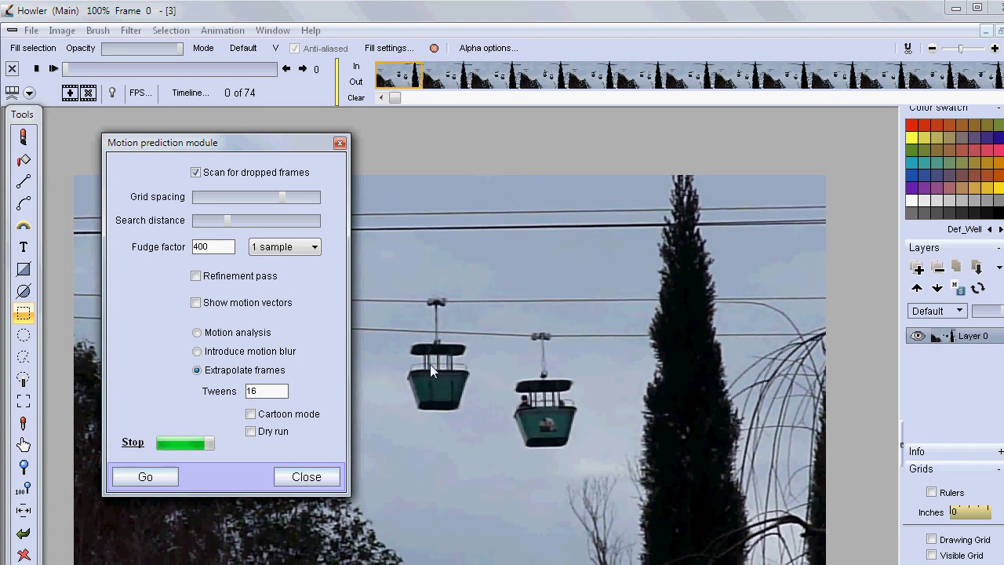
Step: Examine the cable cars up close and at normal size while the in-between frames are being extrapolated
scroll(439, 369, "up", 3)
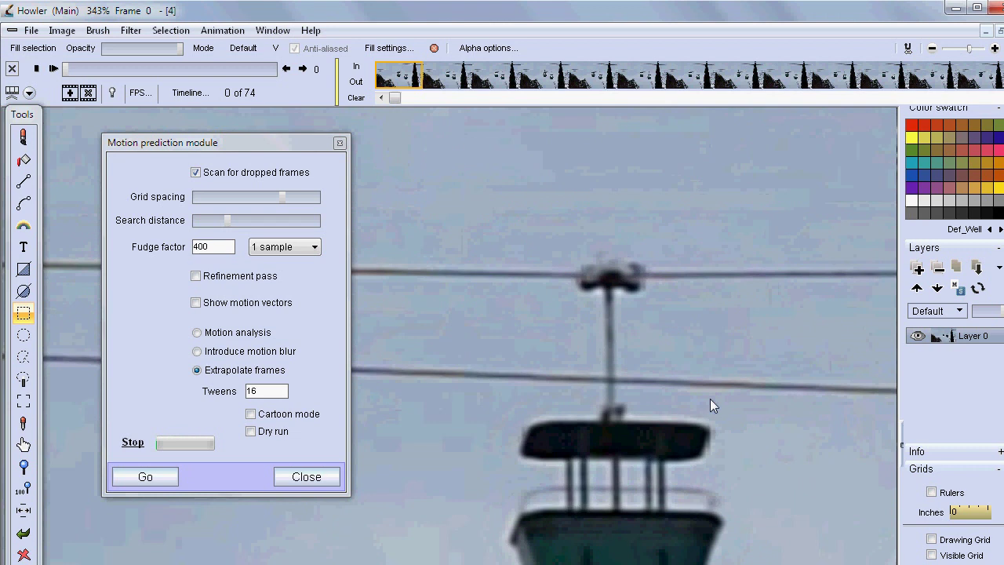
scroll(667, 403, "down", 2)
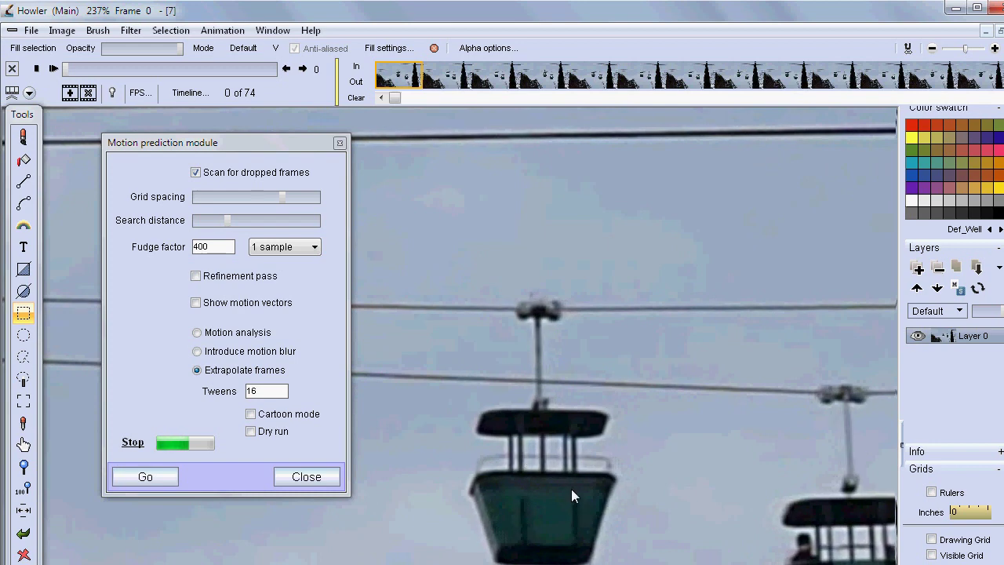
scroll(651, 379, "down", 3)
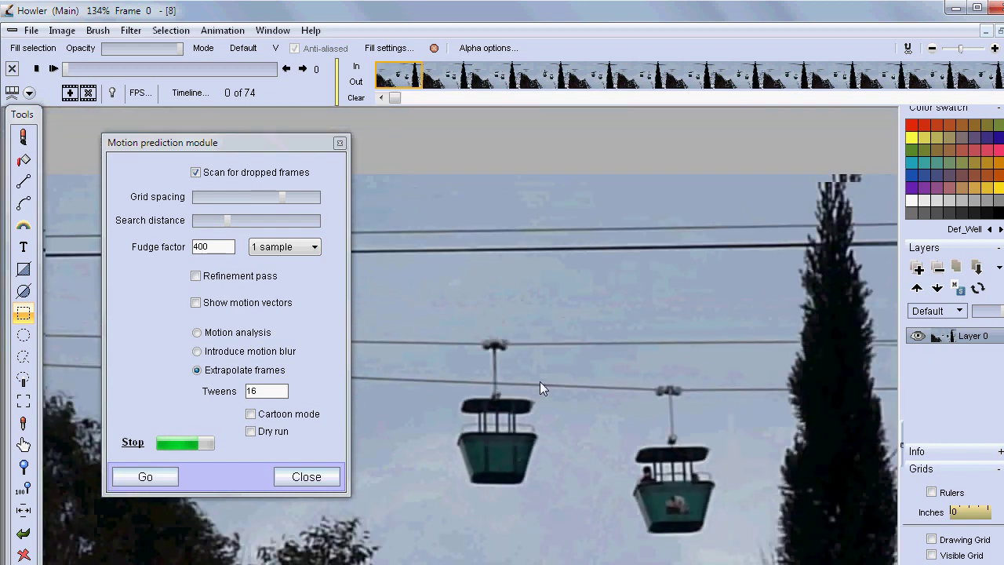
scroll(601, 346, "down", 2)
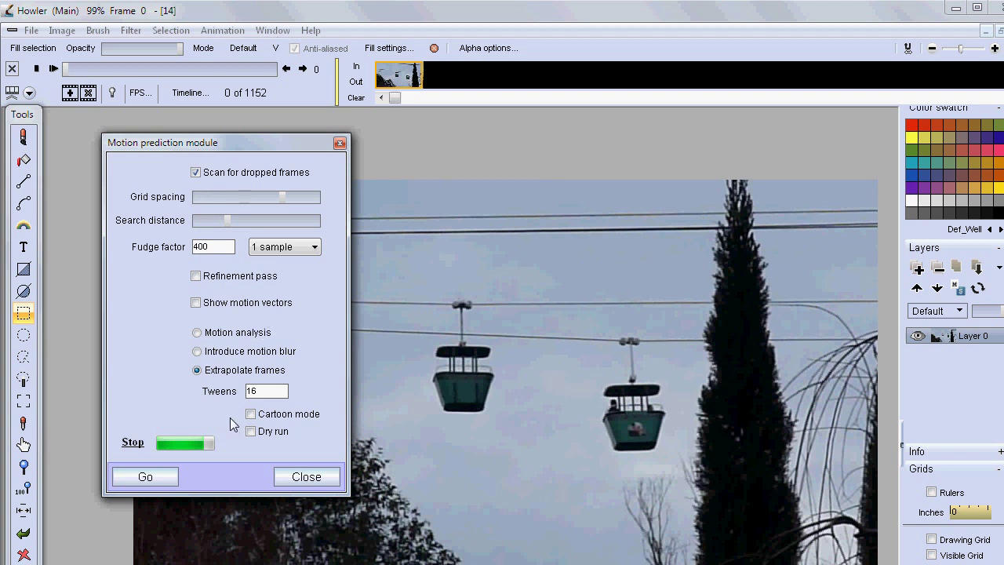
left_click(221, 30)
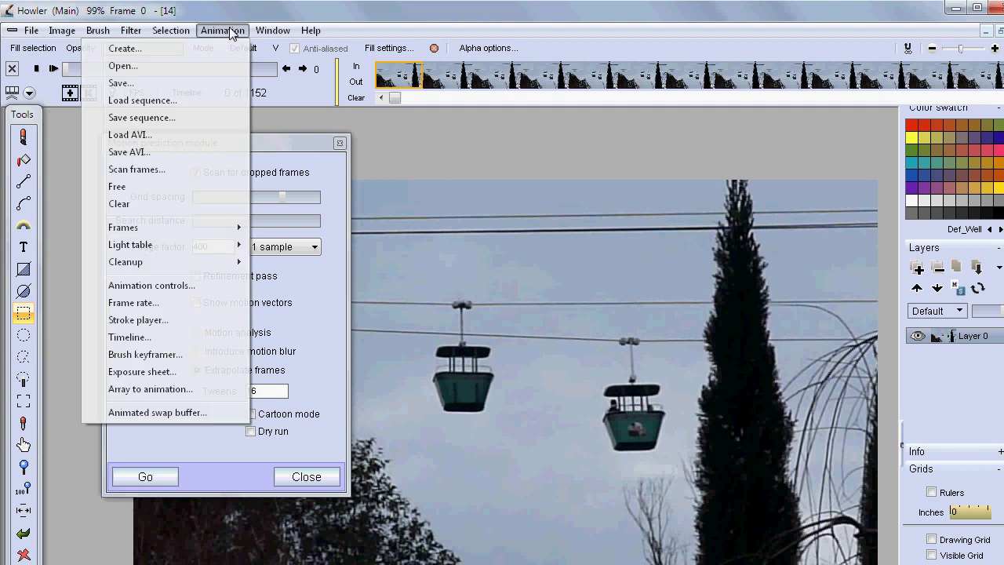
left_click(157, 134)
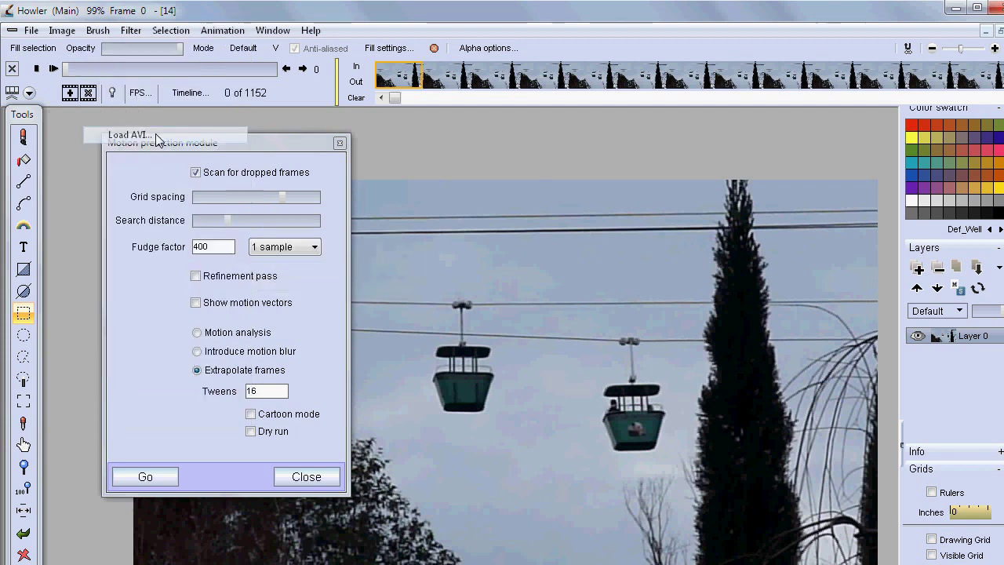
left_click_drag(756, 31, 343, 99)
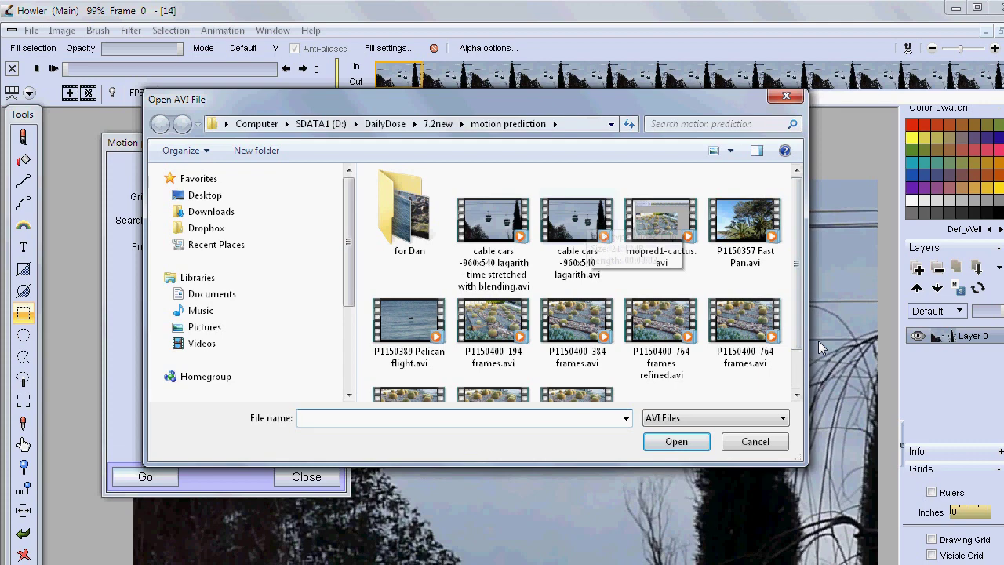
left_click_drag(796, 251, 816, 243)
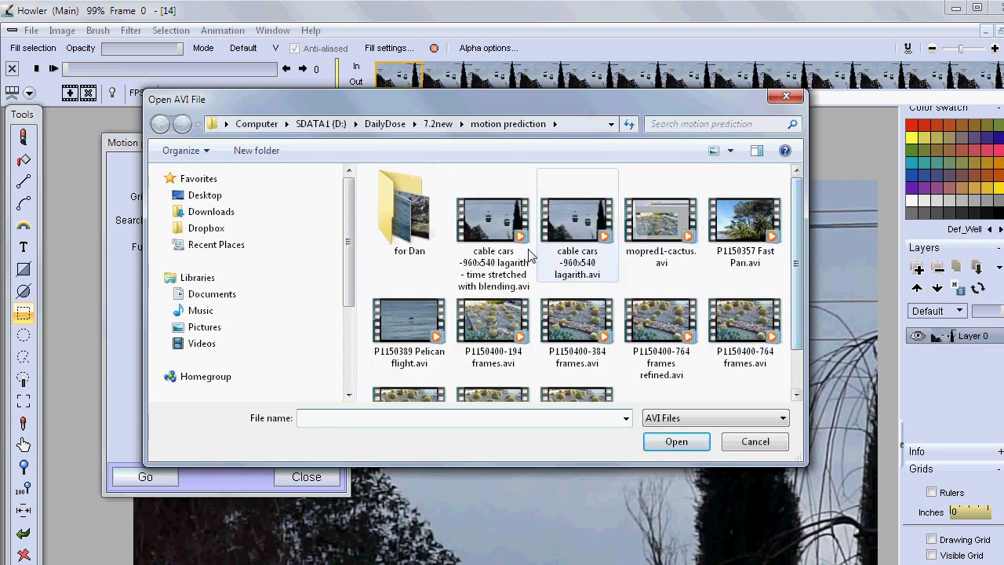
left_click_drag(585, 99, 690, 192)
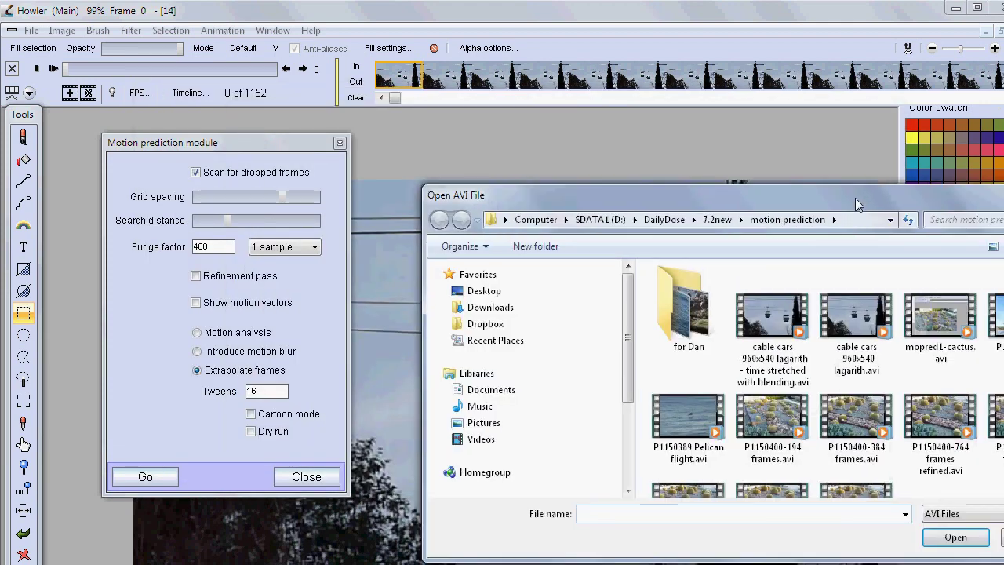
key("Escape")
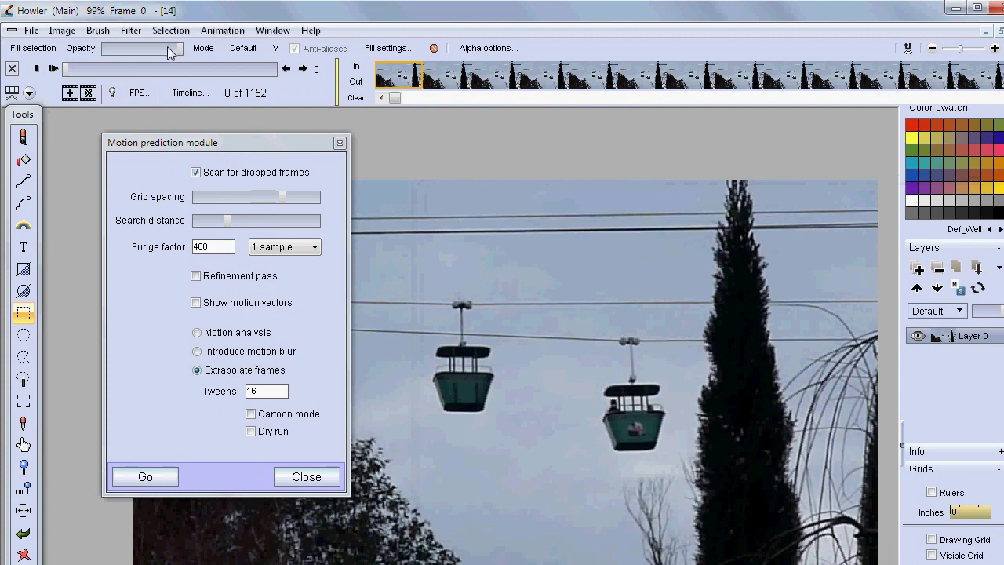
Step: Reload the saved animation "cable cars 960x540.dwa" in place of the extrapolated one in memory
left_click(222, 30)
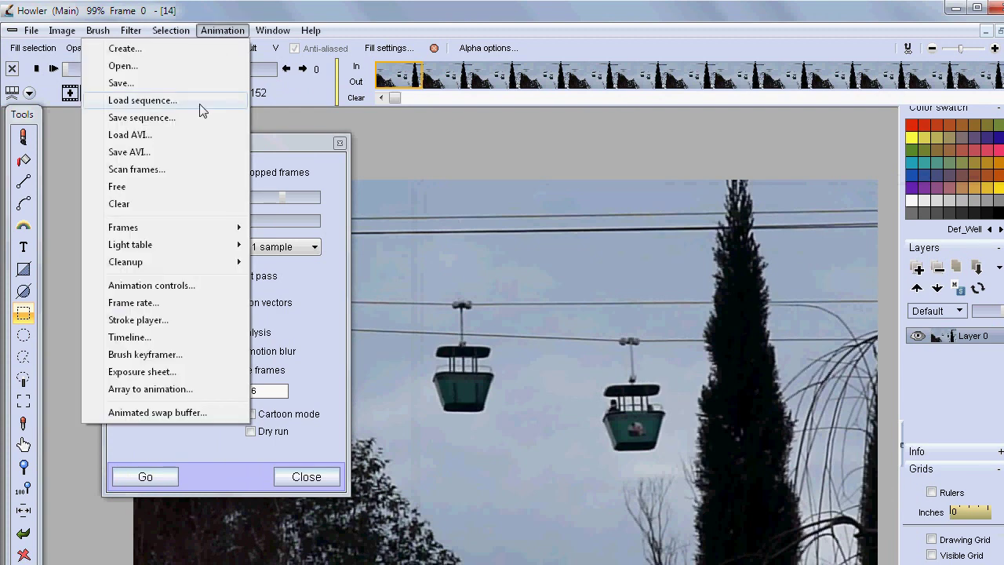
left_click(177, 66)
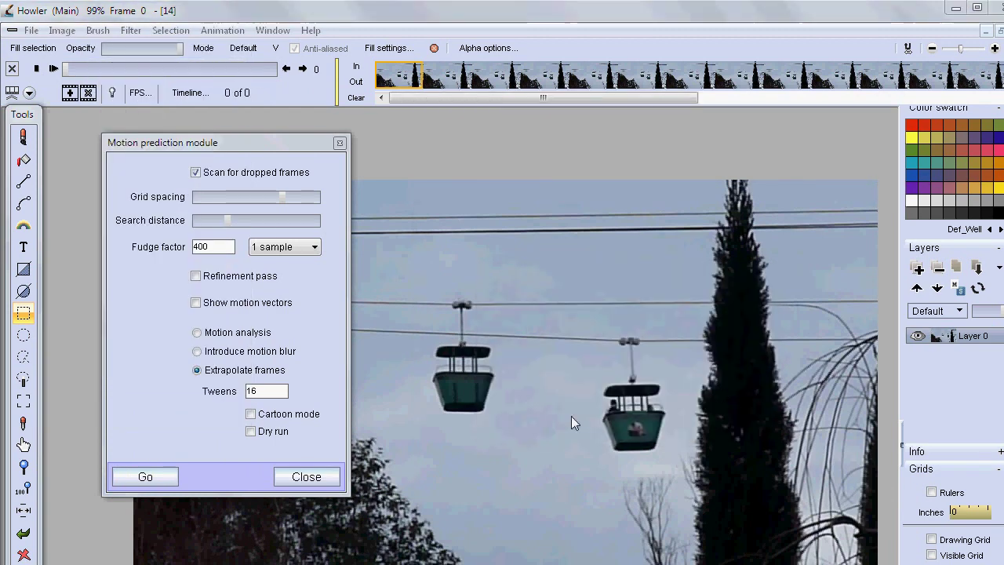
left_click(546, 416)
left_click(345, 155)
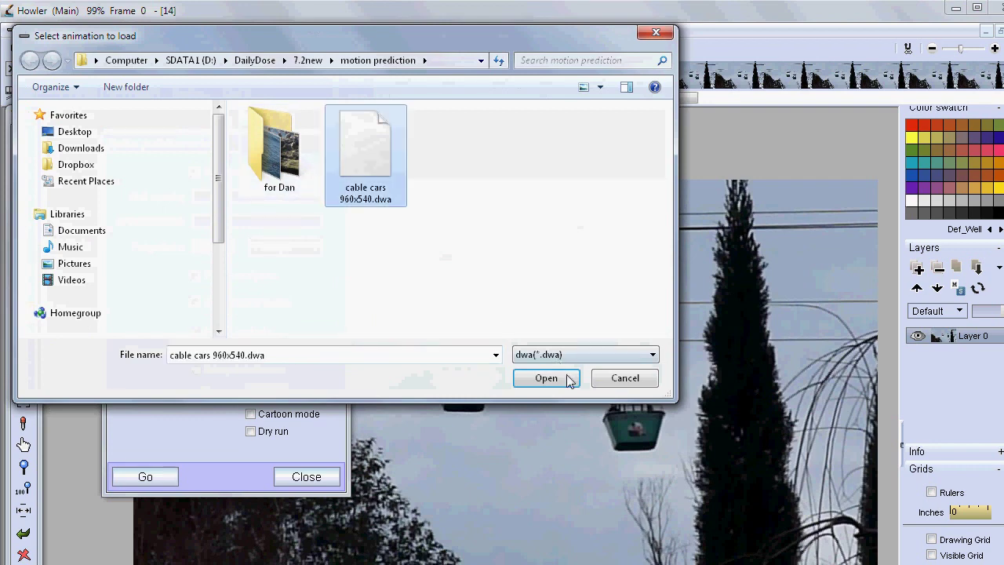
left_click(547, 379)
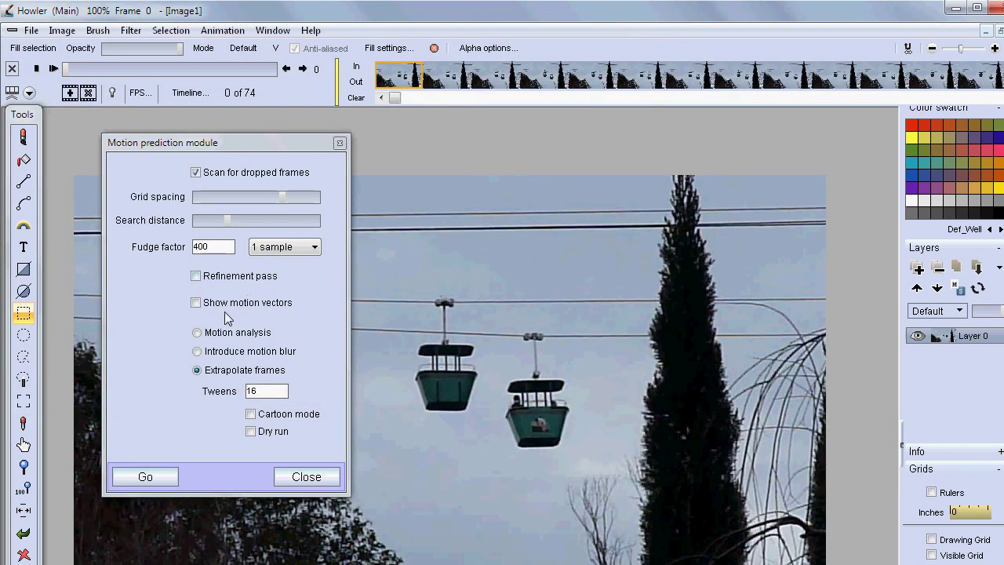
Step: Set the number of tweens for the frame extrapolation to 12
left_click_drag(273, 391, 219, 387)
type("1")
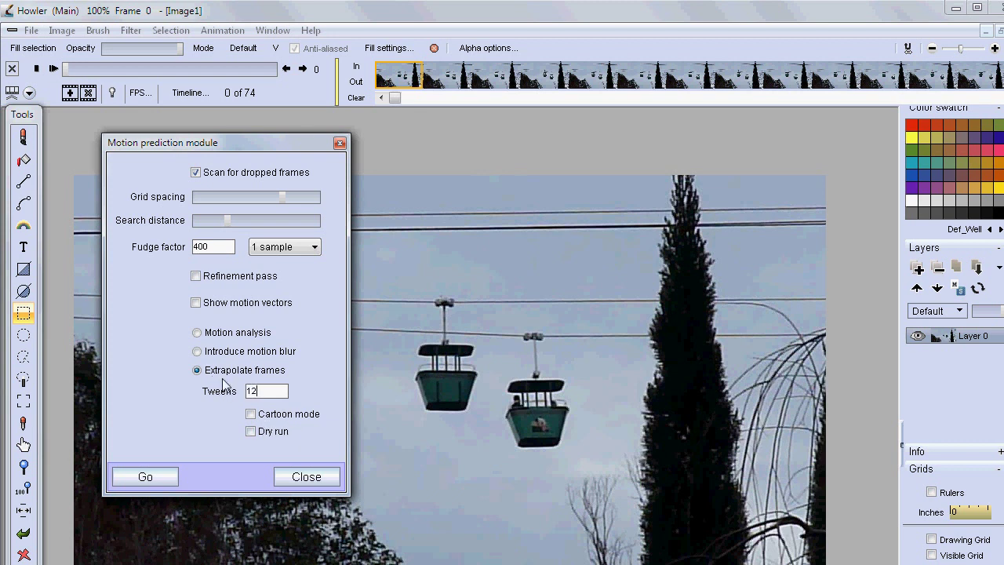